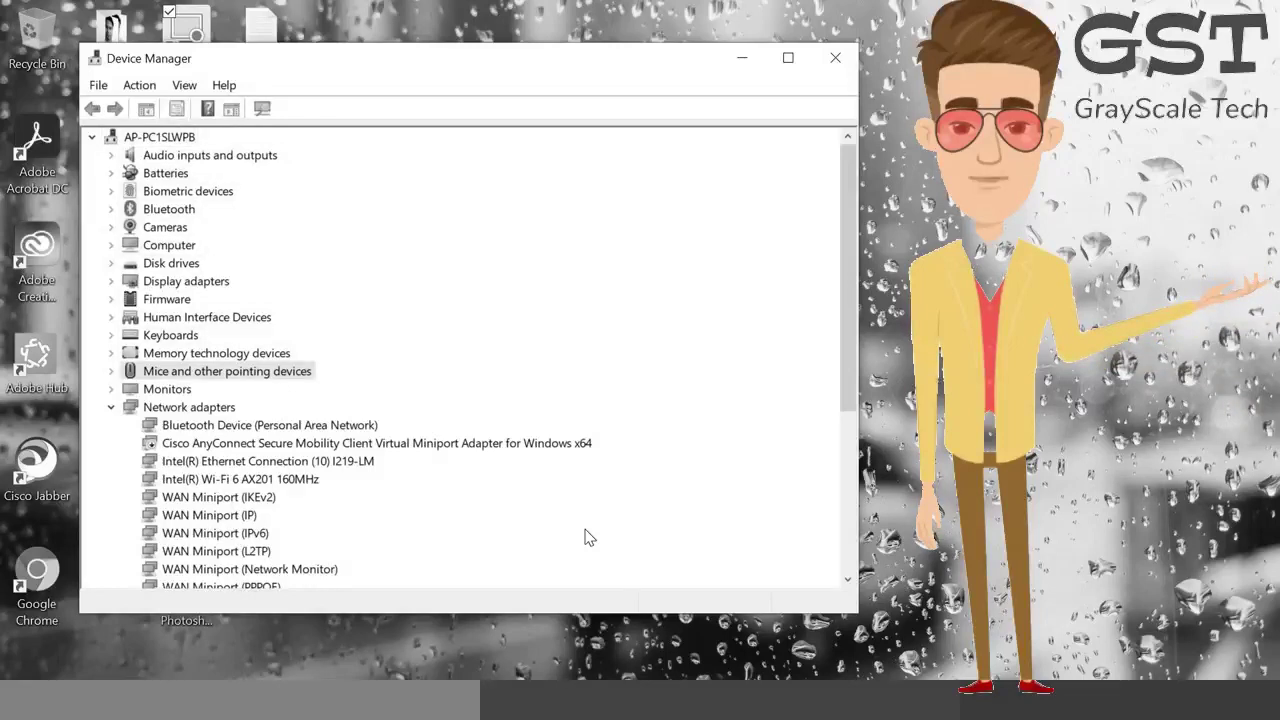
Step: Open the properties of the second HID-compliant mouse listed under Mice and other pointing devices
key(Right)
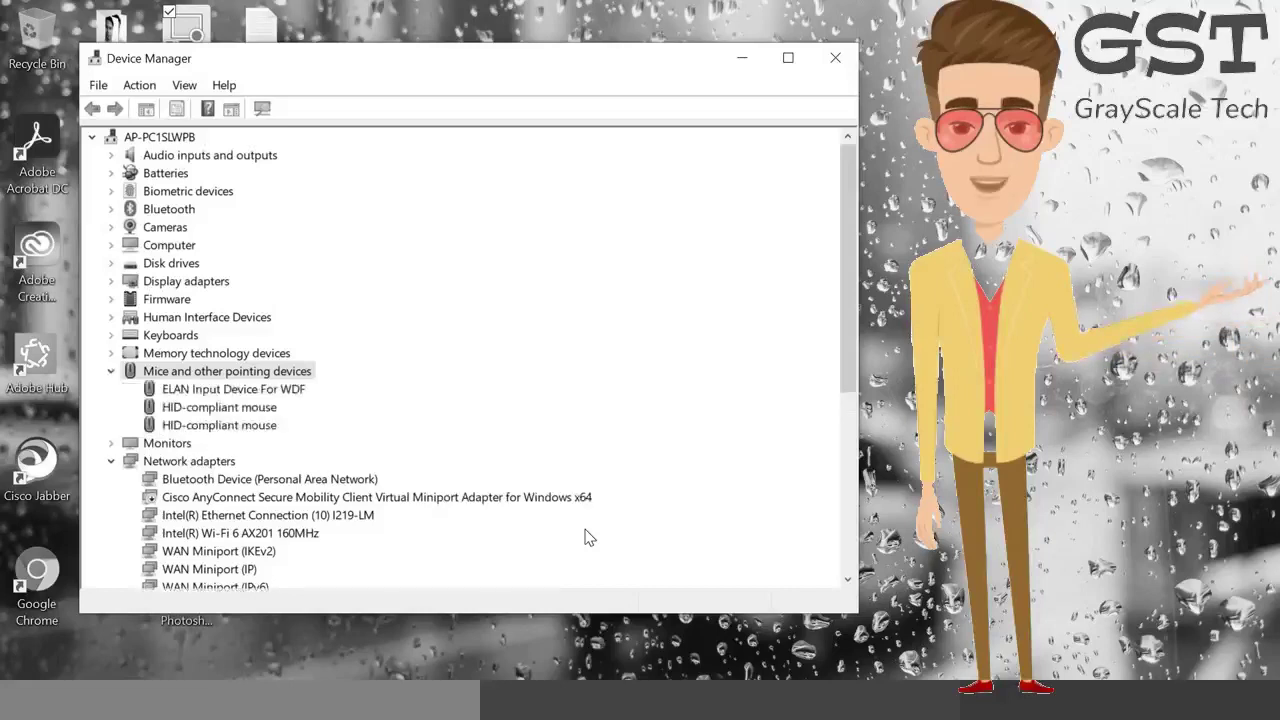
key(Down)
key(Down)
key(Down)
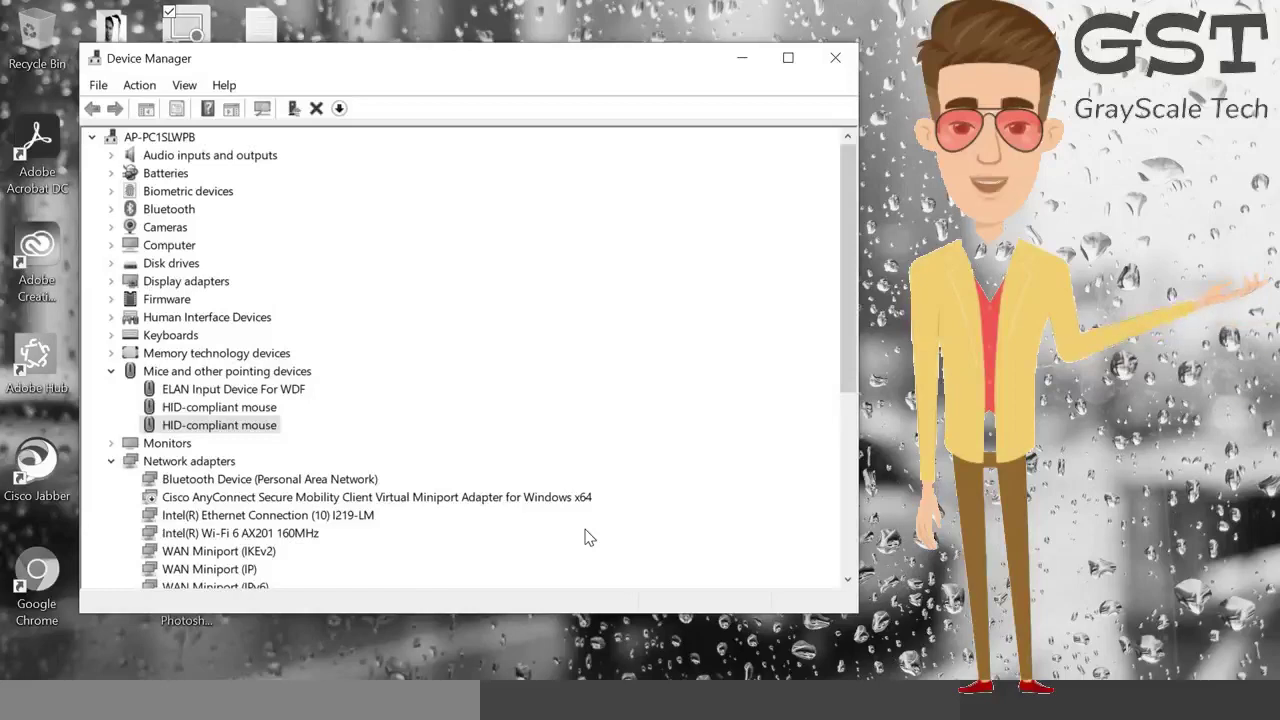
key(Return)
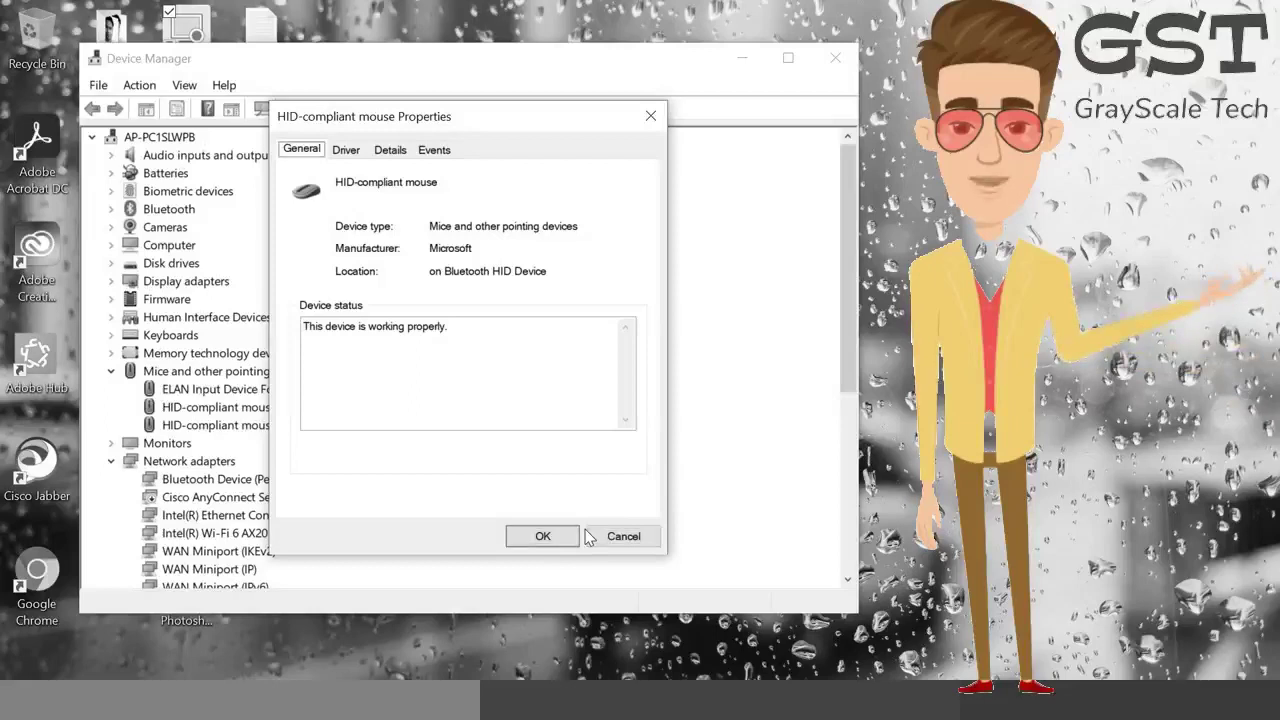
Step: Uninstall the HID-compliant mouse through its driver options and confirm the removal
key(ctrl+Tab)
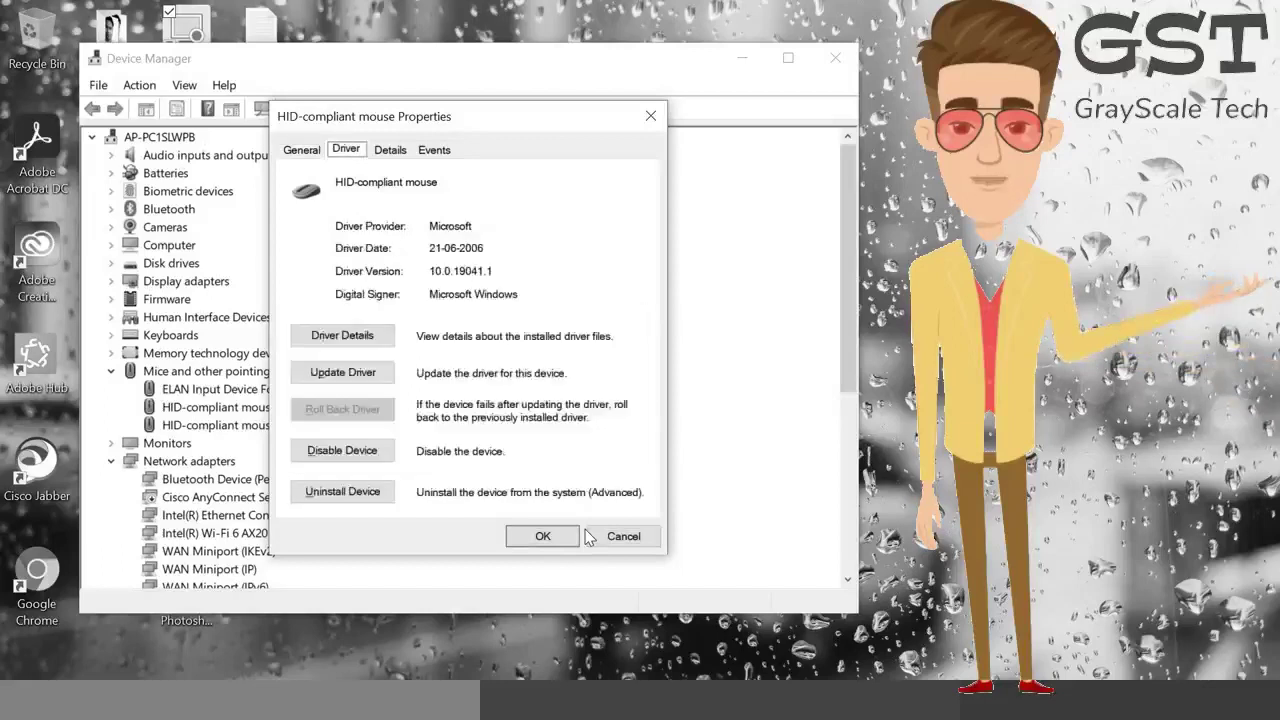
key(Tab)
key(Tab)
key(Tab)
key(Tab)
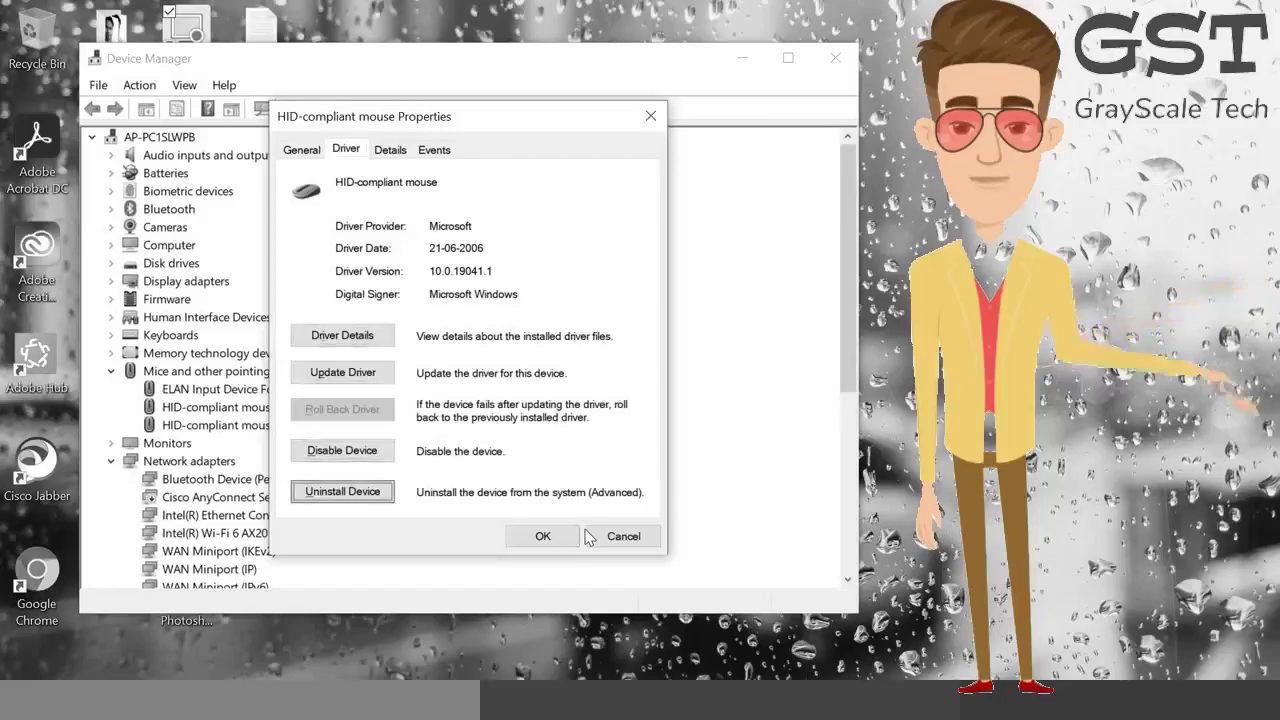
key(Return)
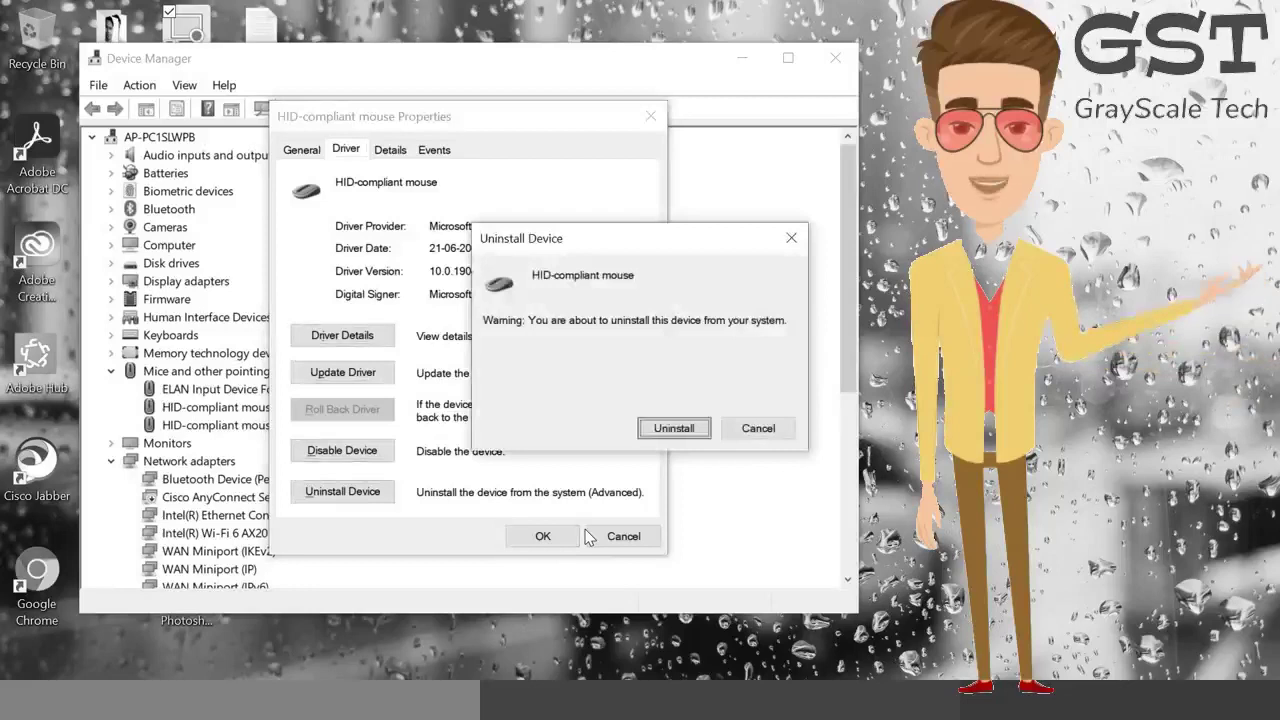
key(Return)
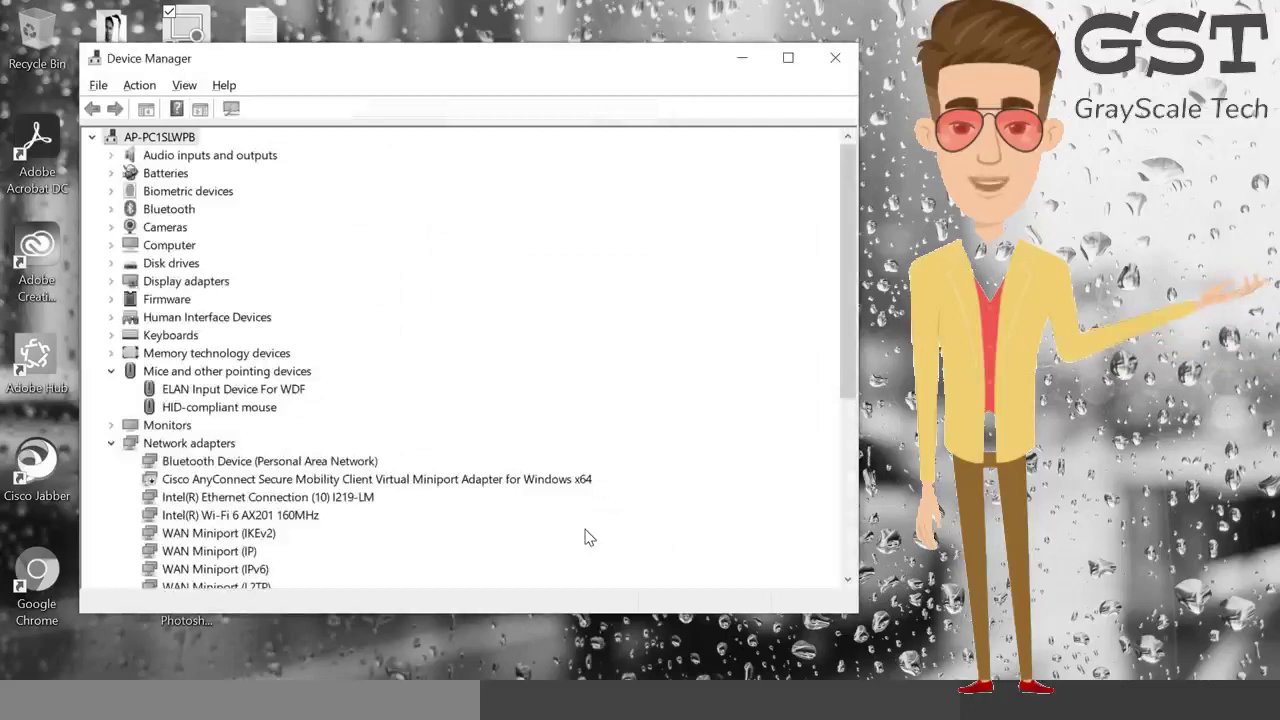
Step: Scan the computer for hardware changes
key(alt)
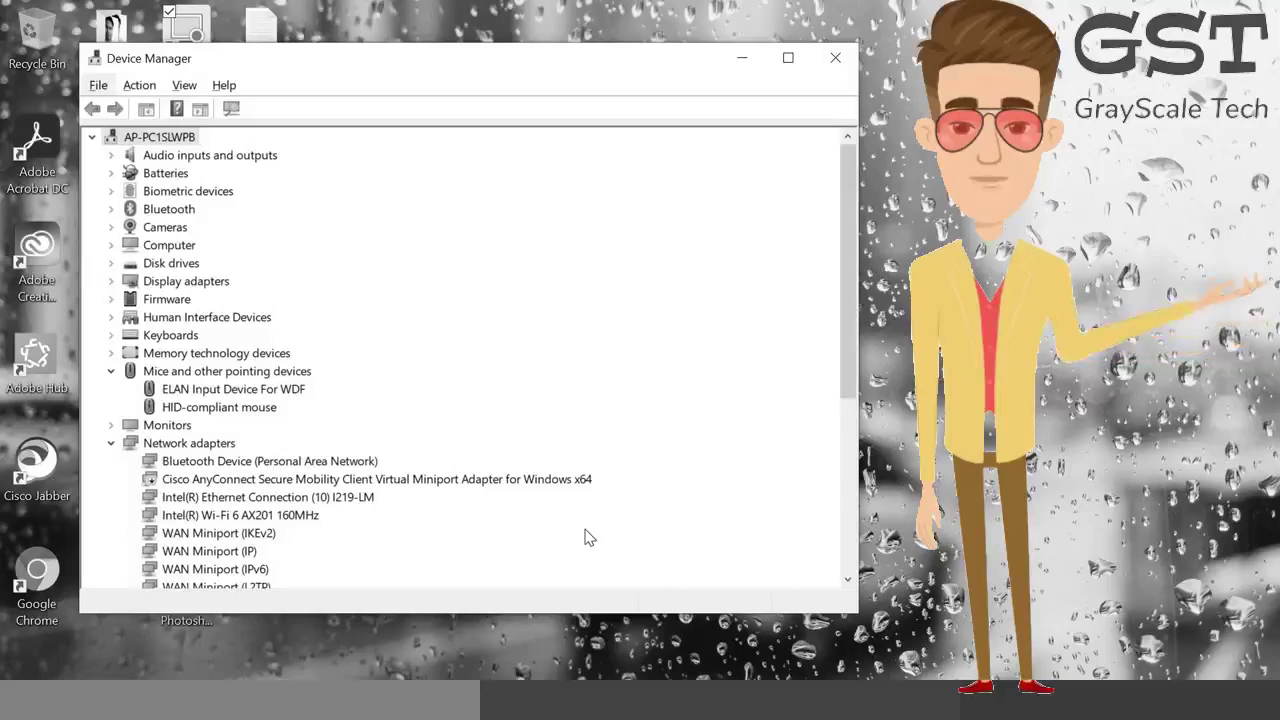
key(Right)
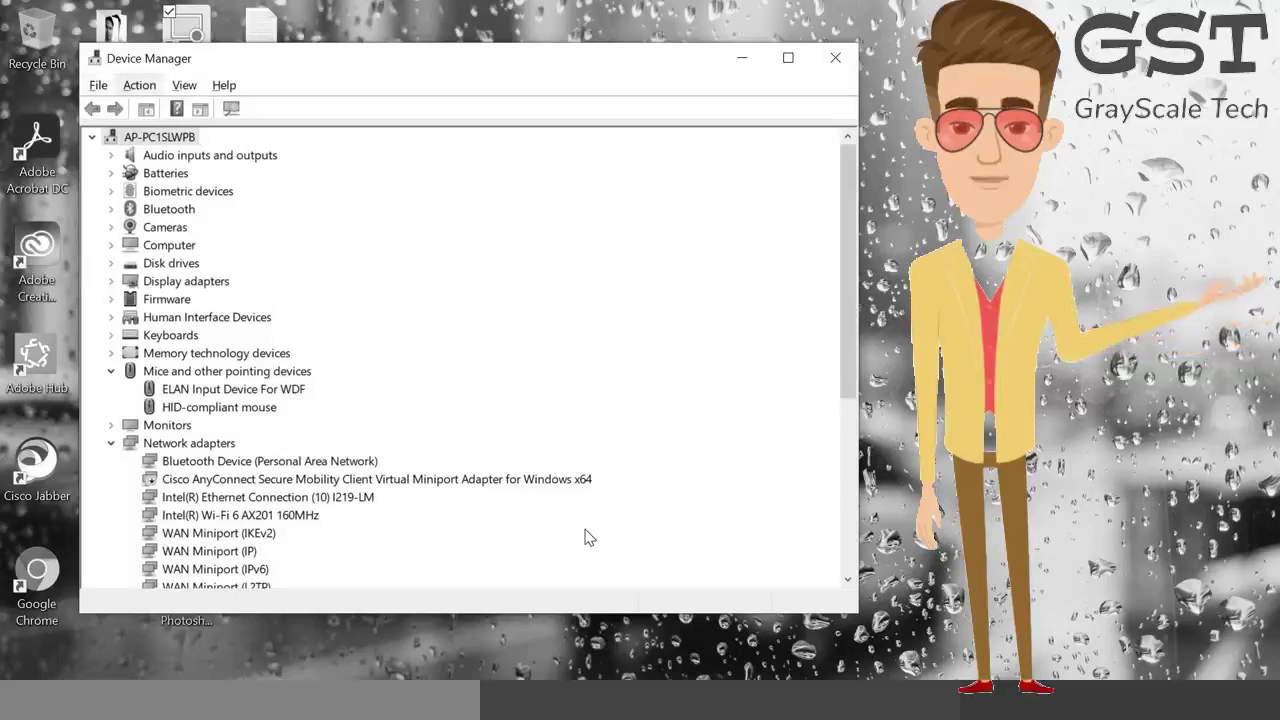
key(Return)
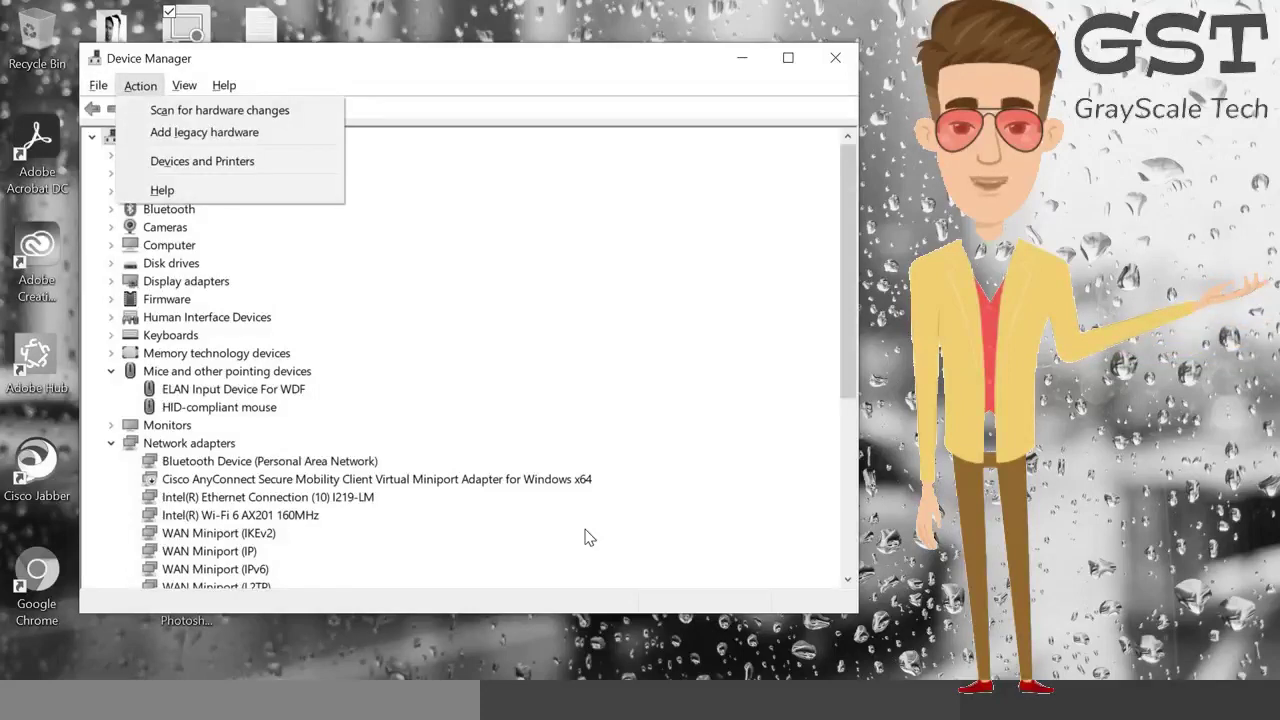
key(Down)
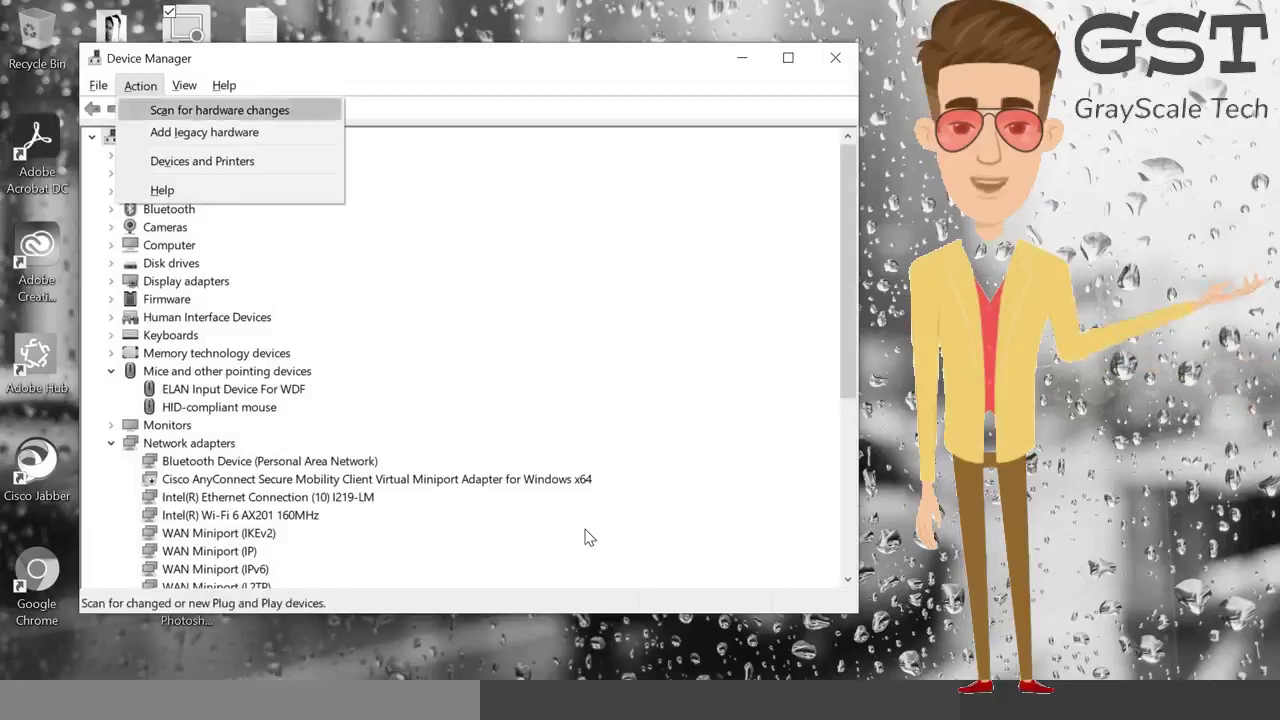
key(Return)
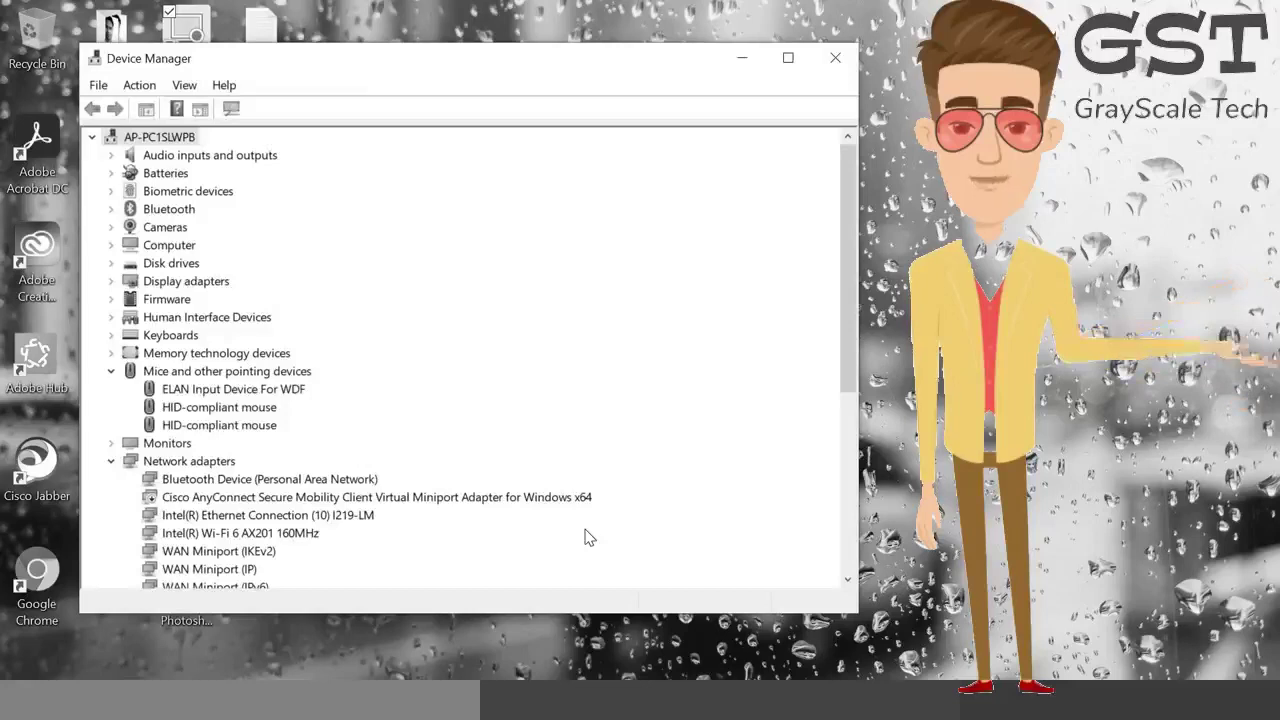
Step: Open the properties of the second HID-compliant mouse entry again after the hardware scan
key(Down)
key(Down)
key(Down)
key(Down)
key(Down)
key(Down)
key(Down)
key(Down)
key(Down)
key(Down)
key(Down)
key(Down)
key(Down)
key(Down)
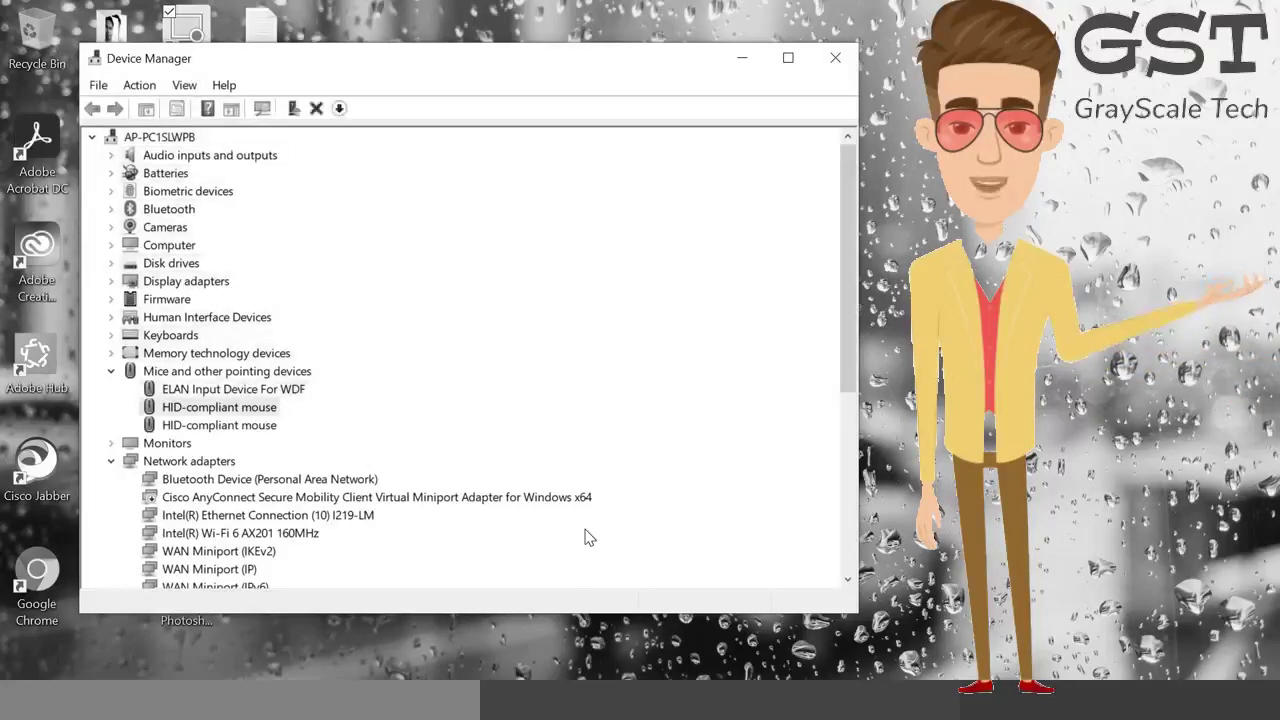
key(Return)
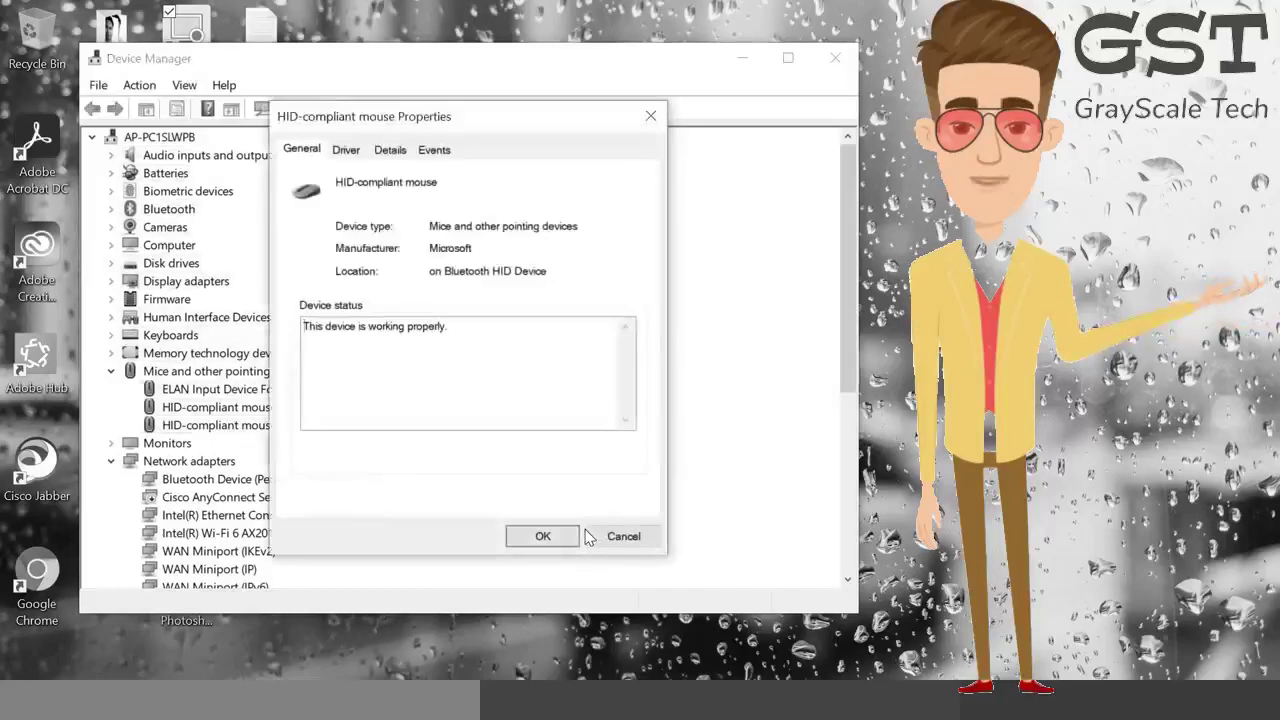
Step: Disable the HID-compliant mouse through its driver options, confirm the prompt, and enable the device again
key(Tab)
key(Tab)
key(Tab)
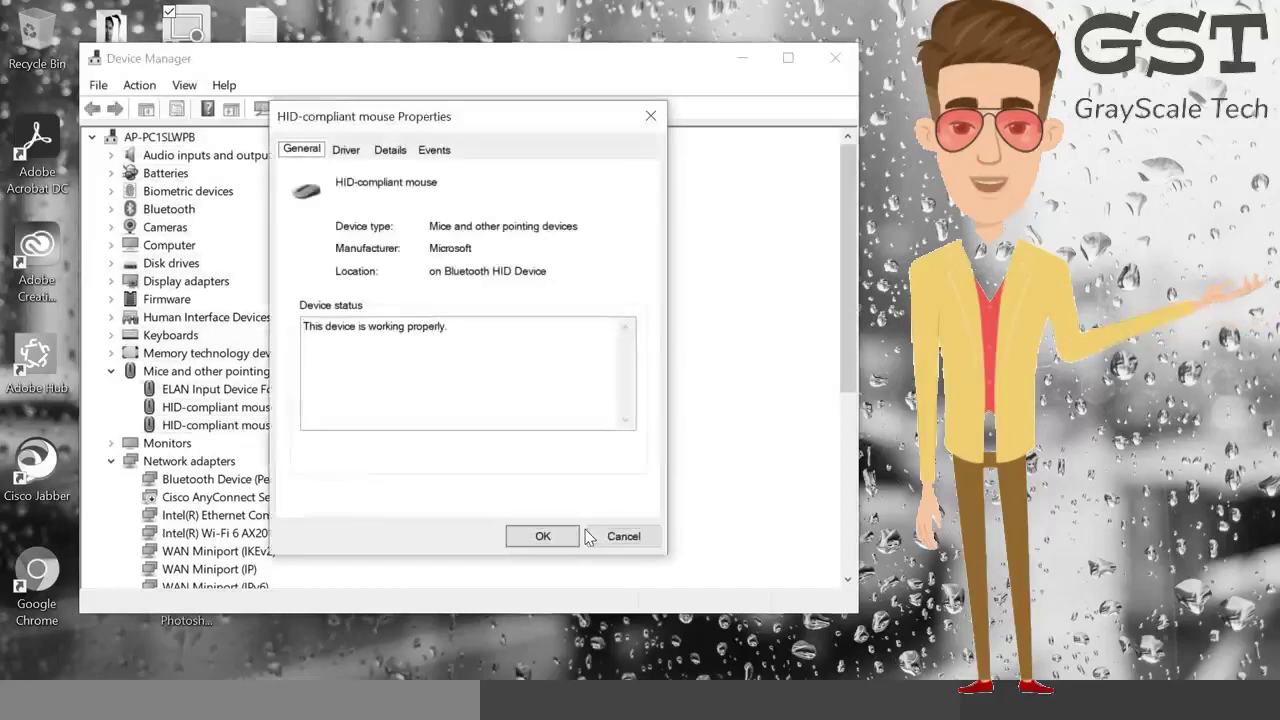
key(Right)
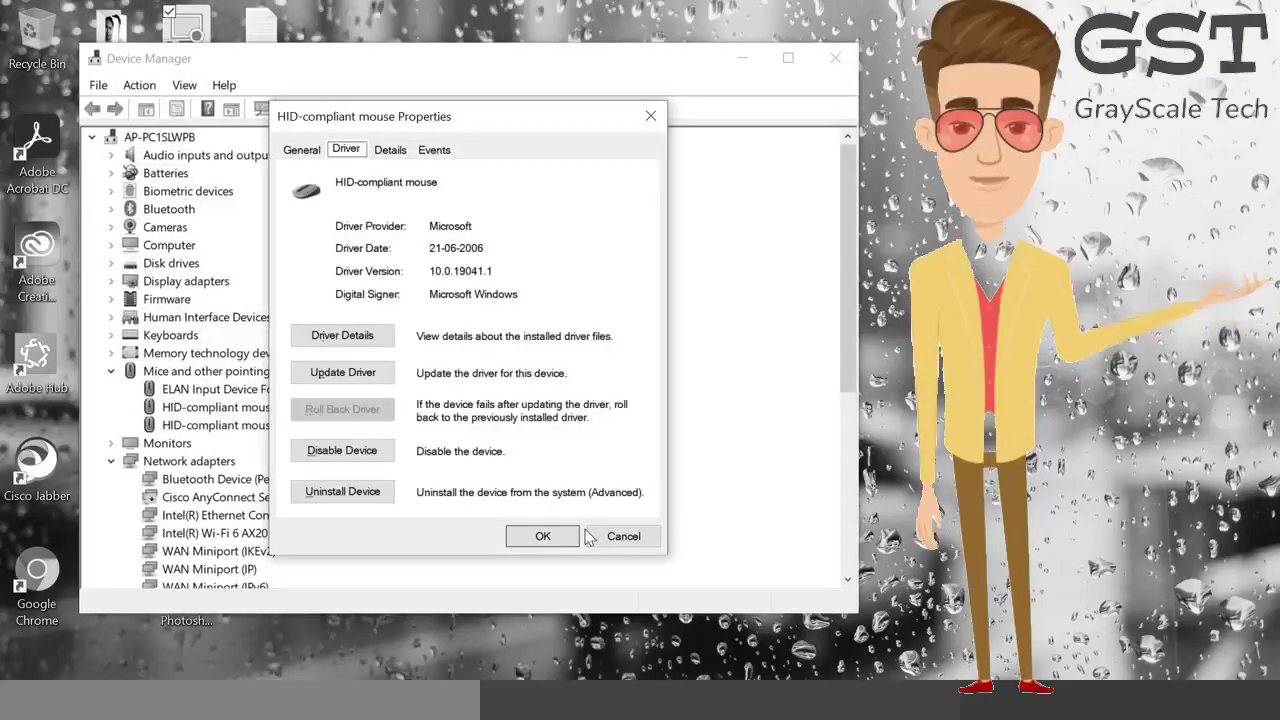
key(Tab)
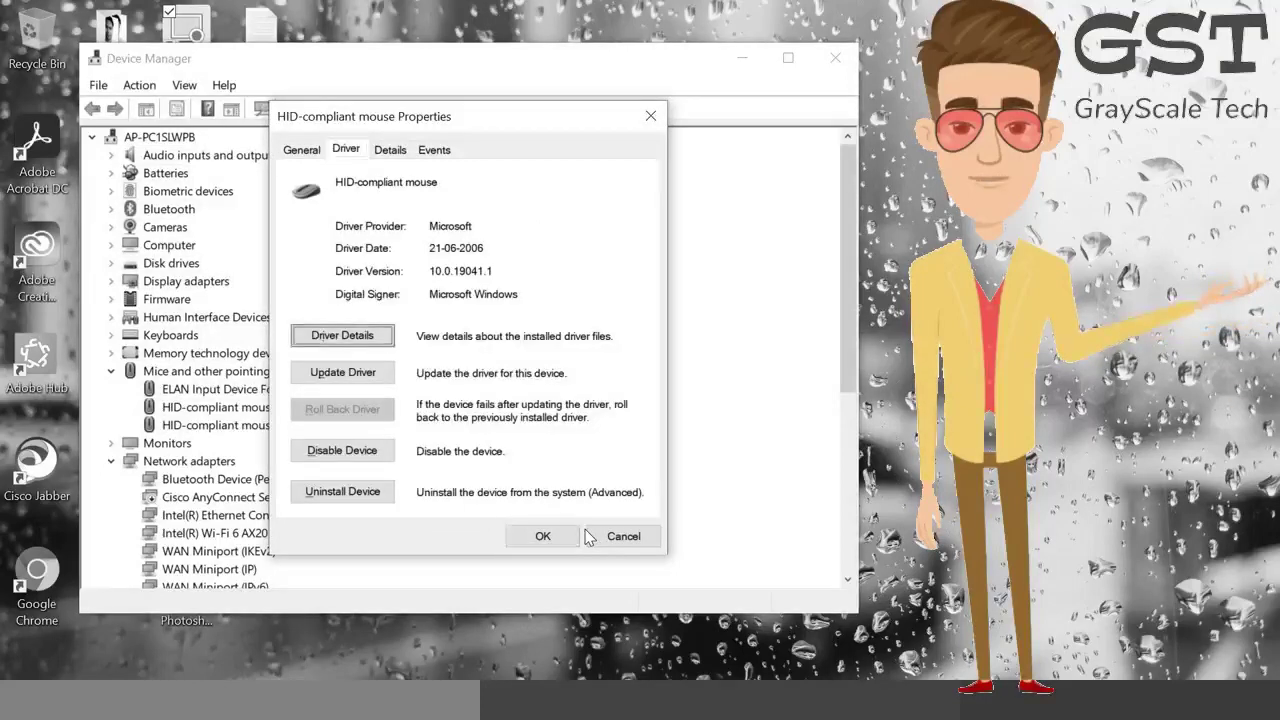
key(Tab)
key(Tab)
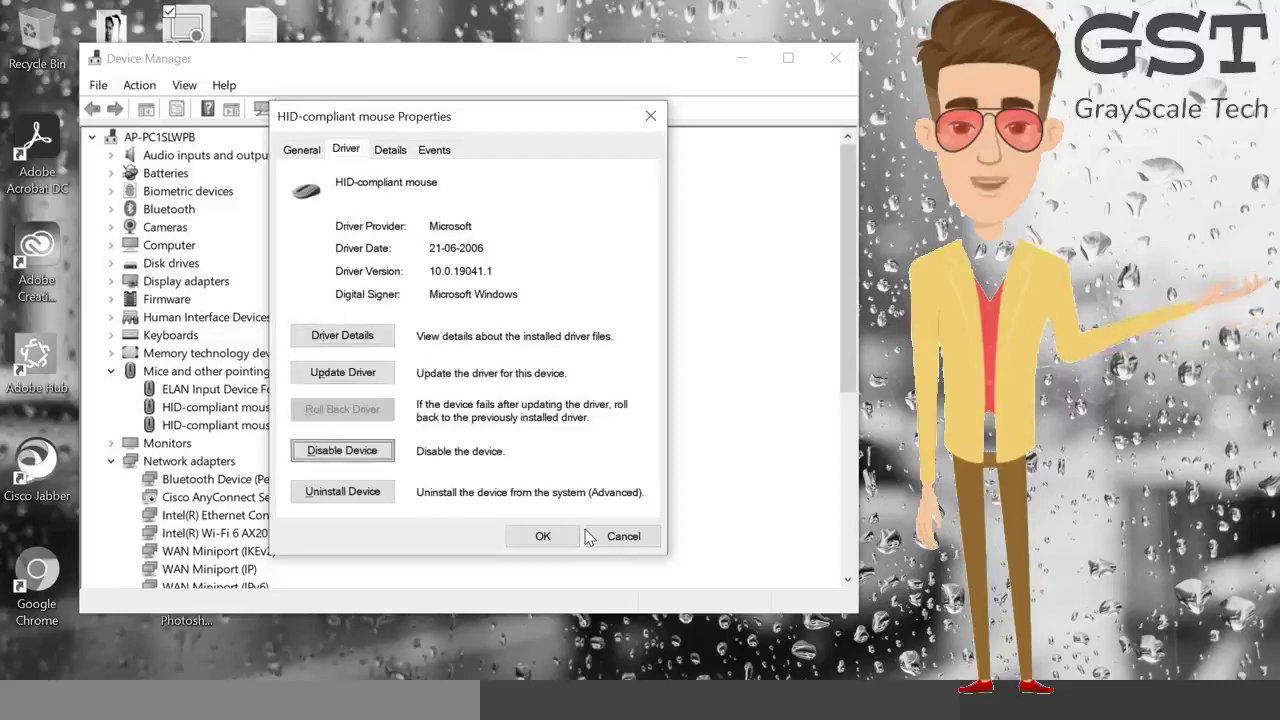
key(Return)
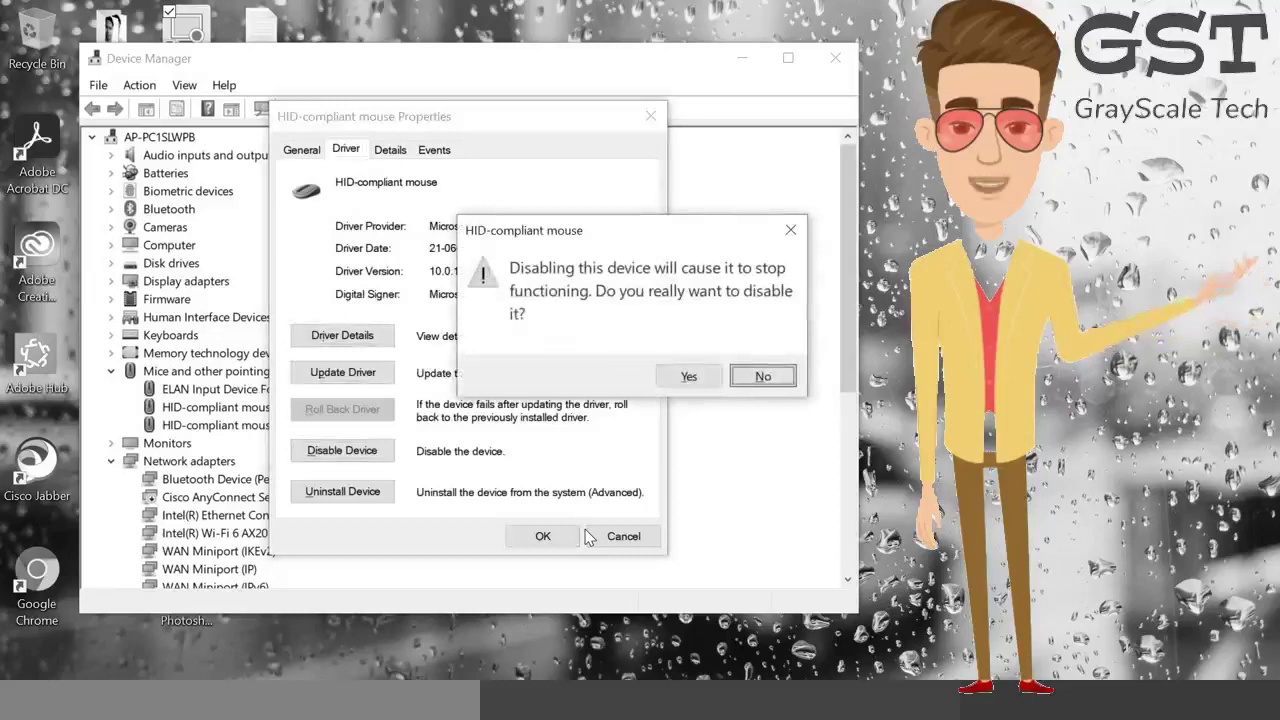
key(Left)
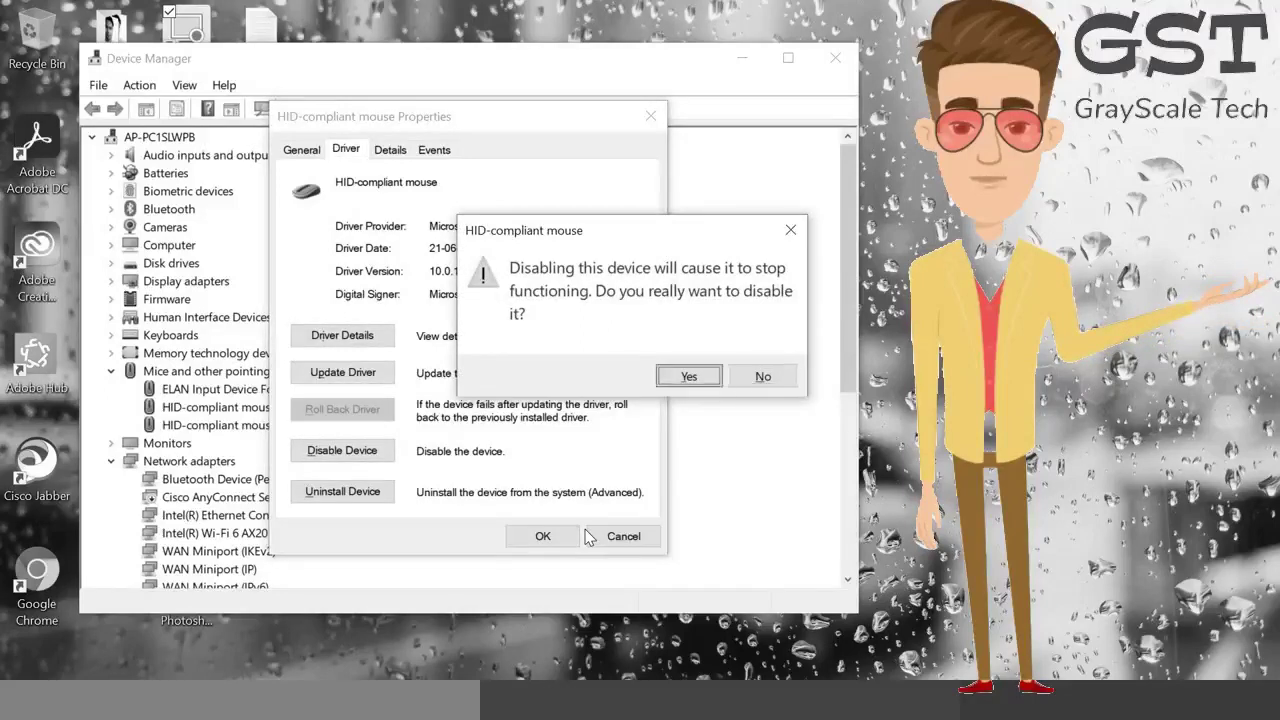
key(Return)
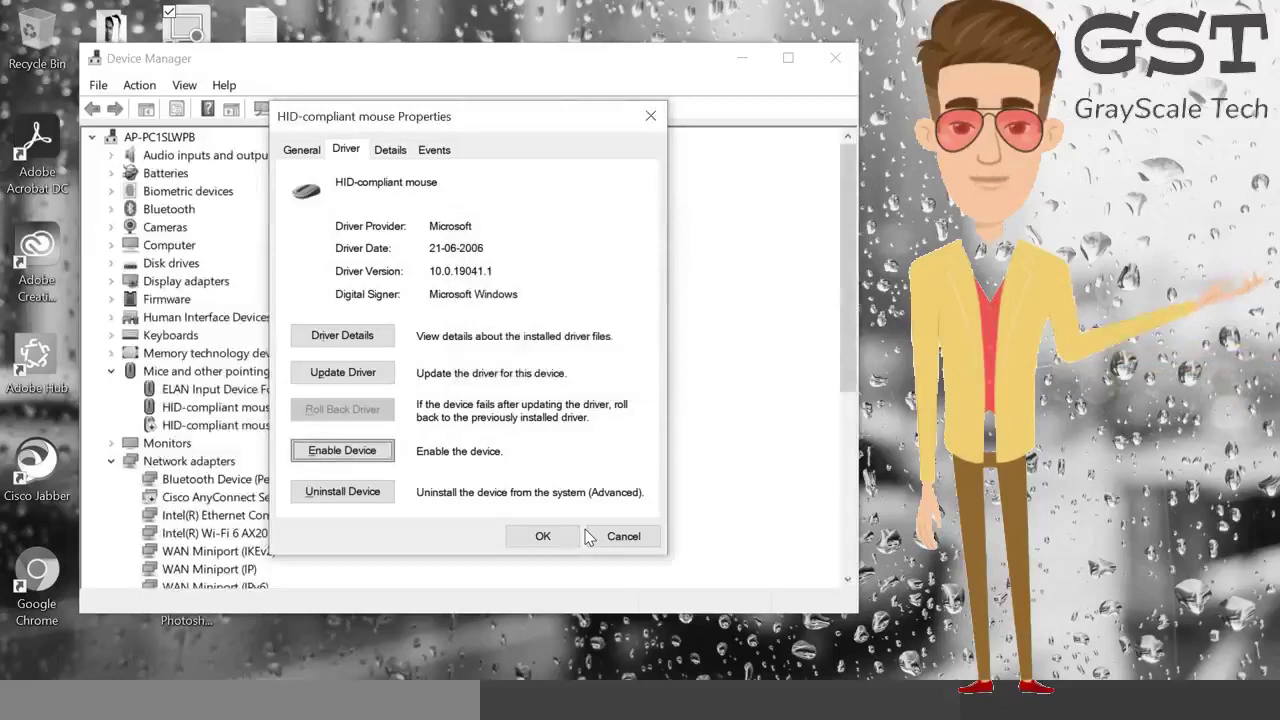
key(Return)
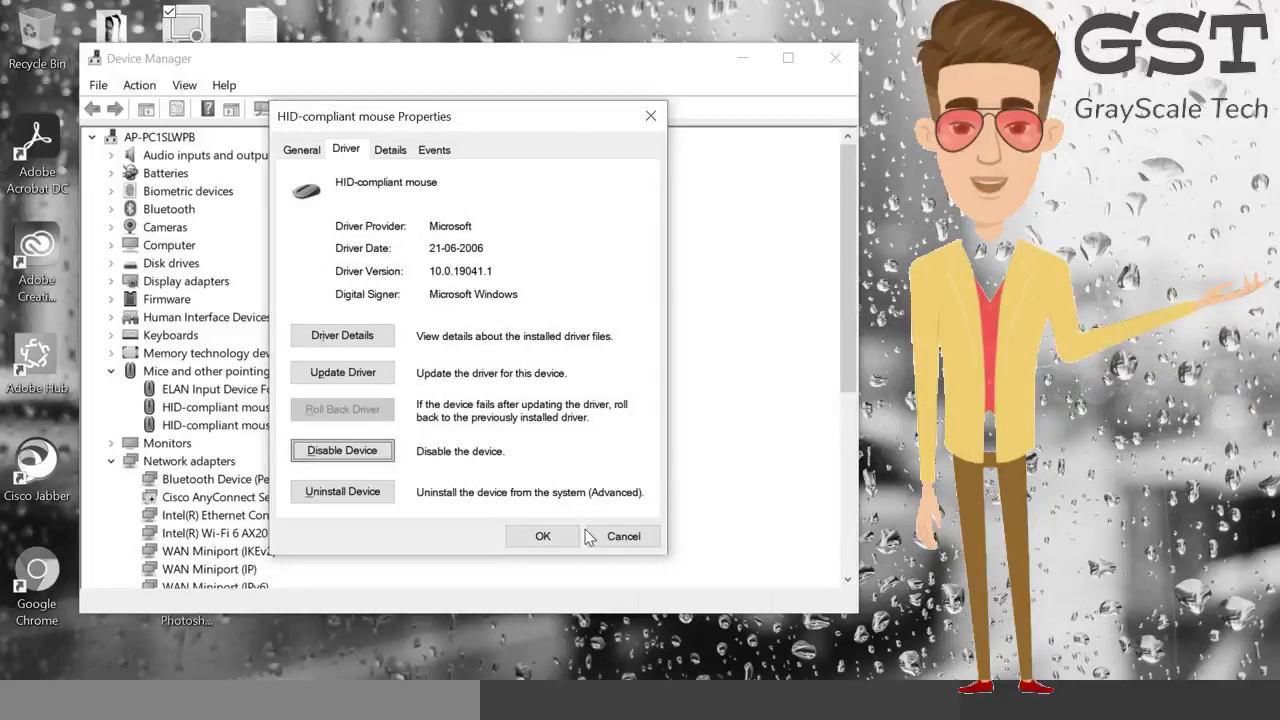
Step: Run a driver update for the HID-compliant mouse with an automatic driver search, and close the update wizard
key(Tab)
key(Tab)
key(Tab)
key(Tab)
key(Tab)
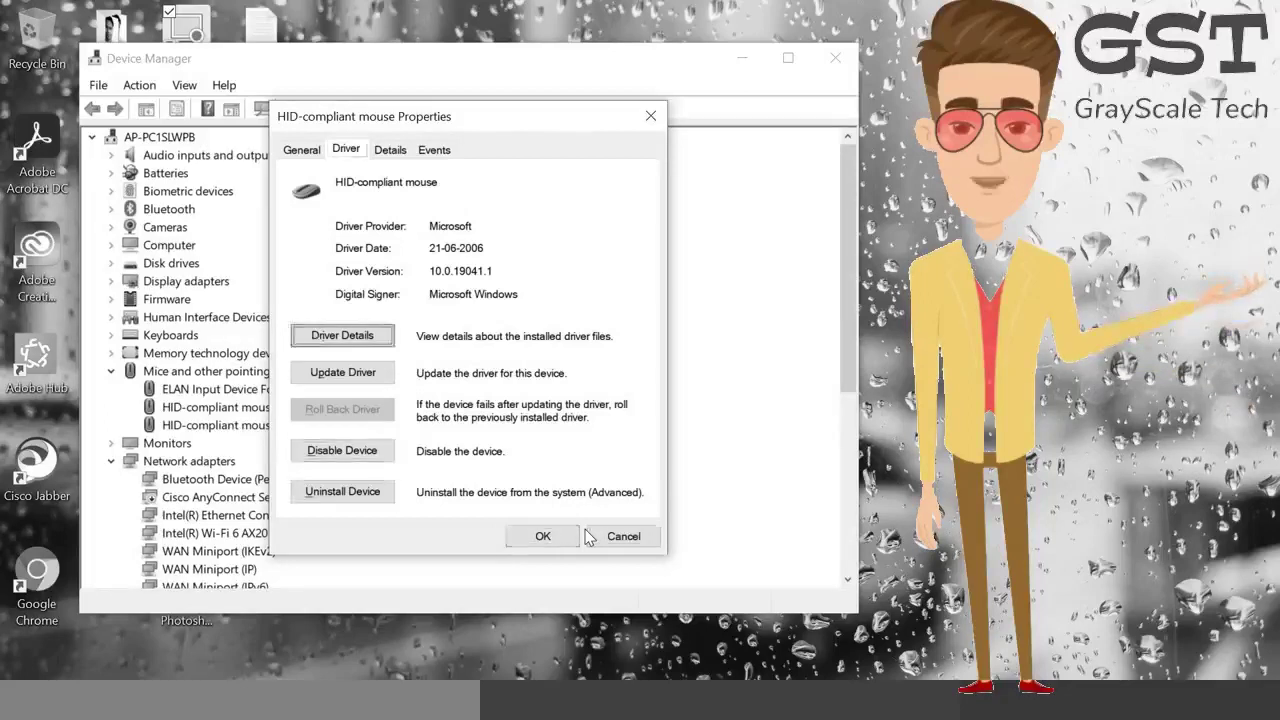
key(Tab)
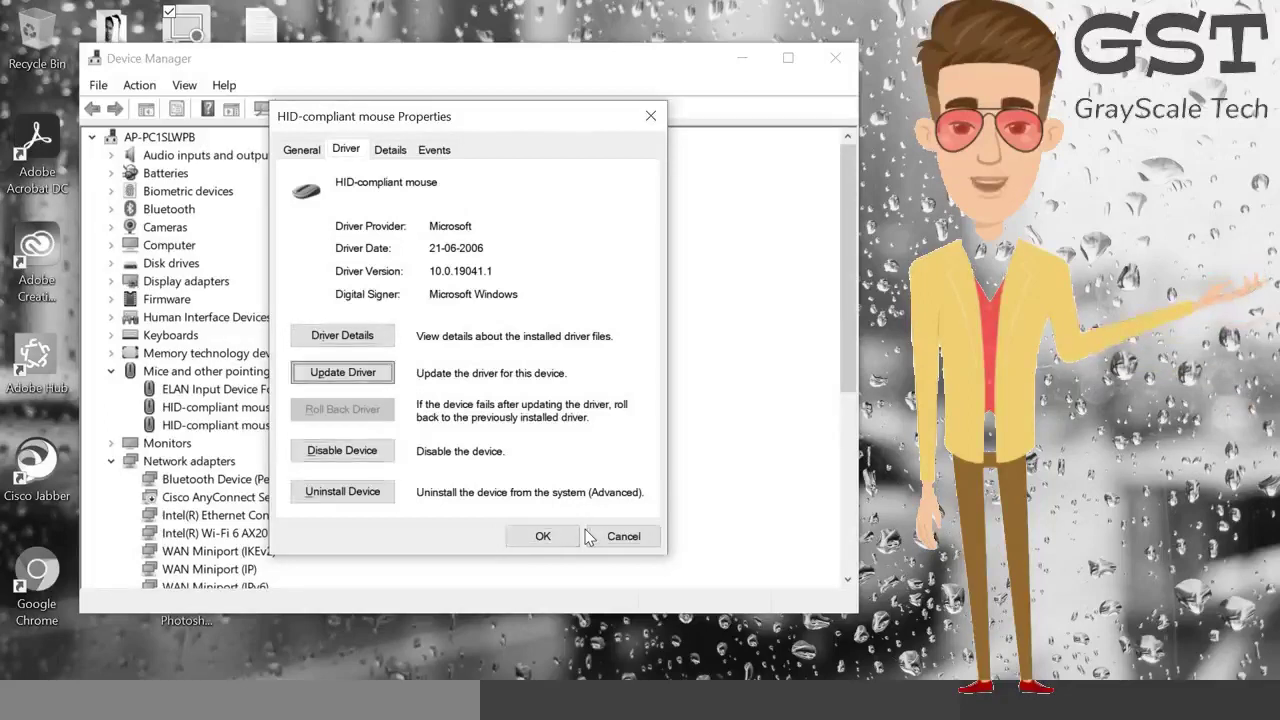
key(Return)
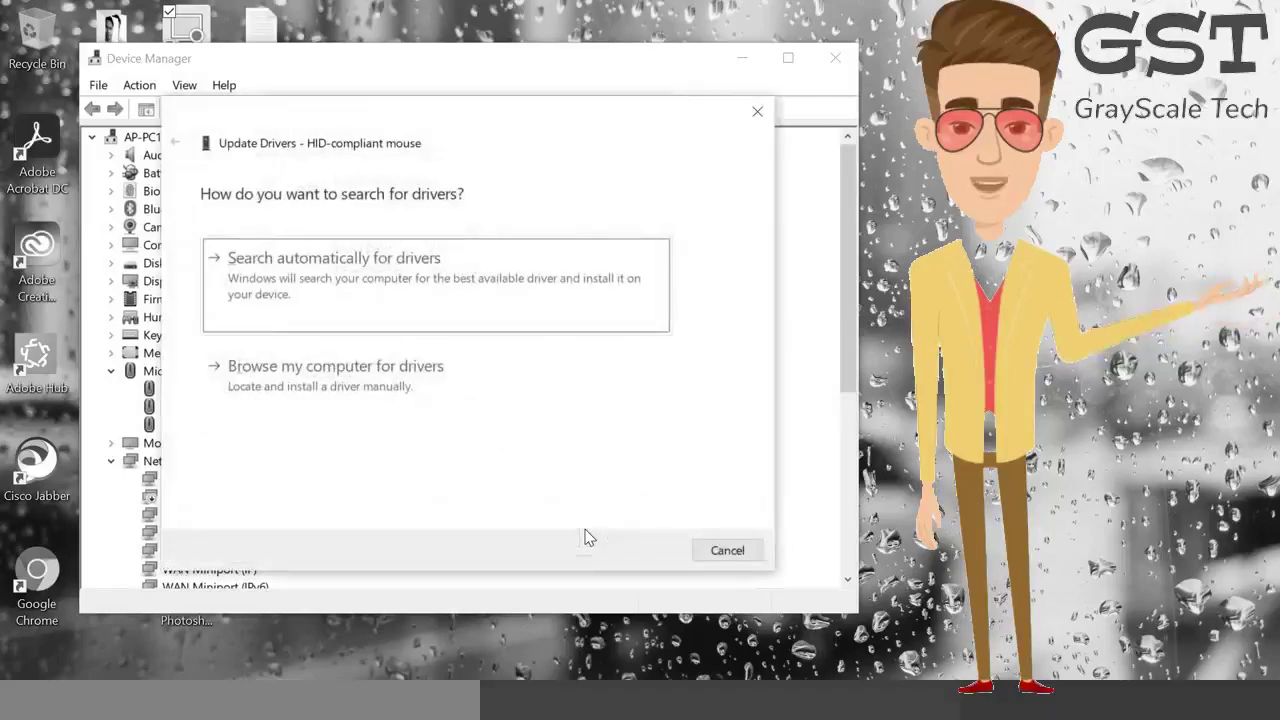
key(Return)
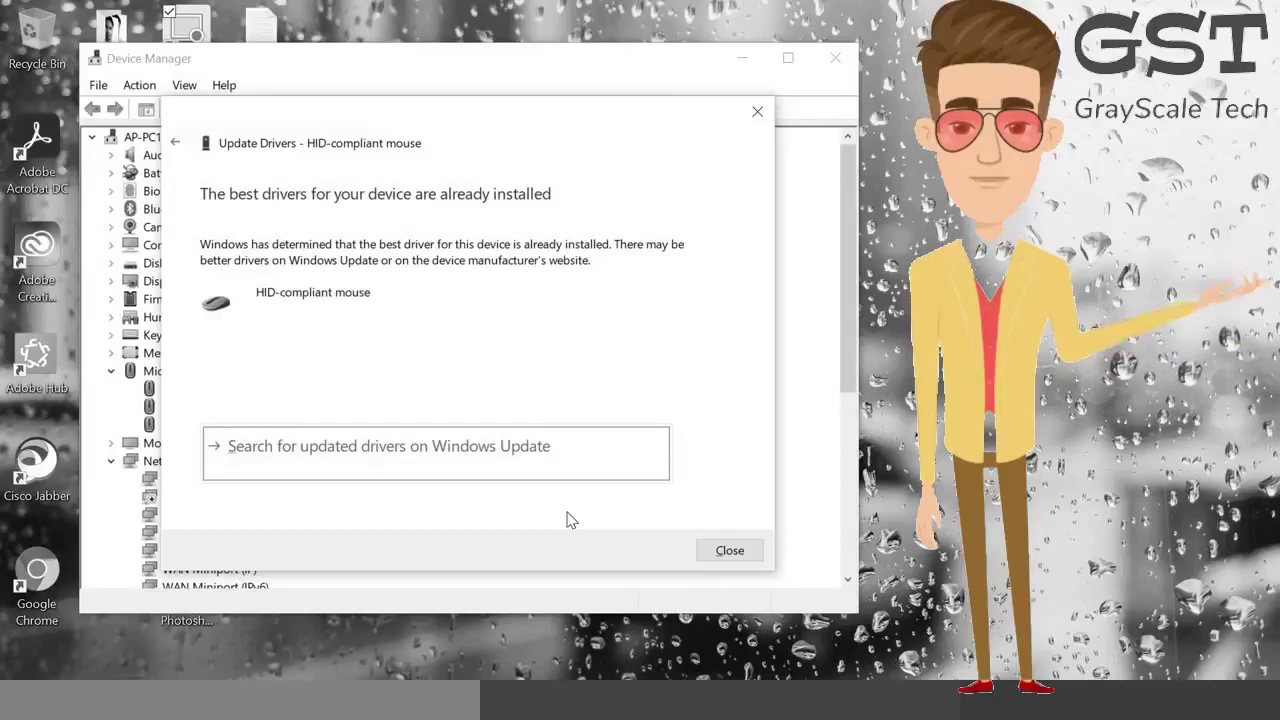
key(Tab)
key(Return)
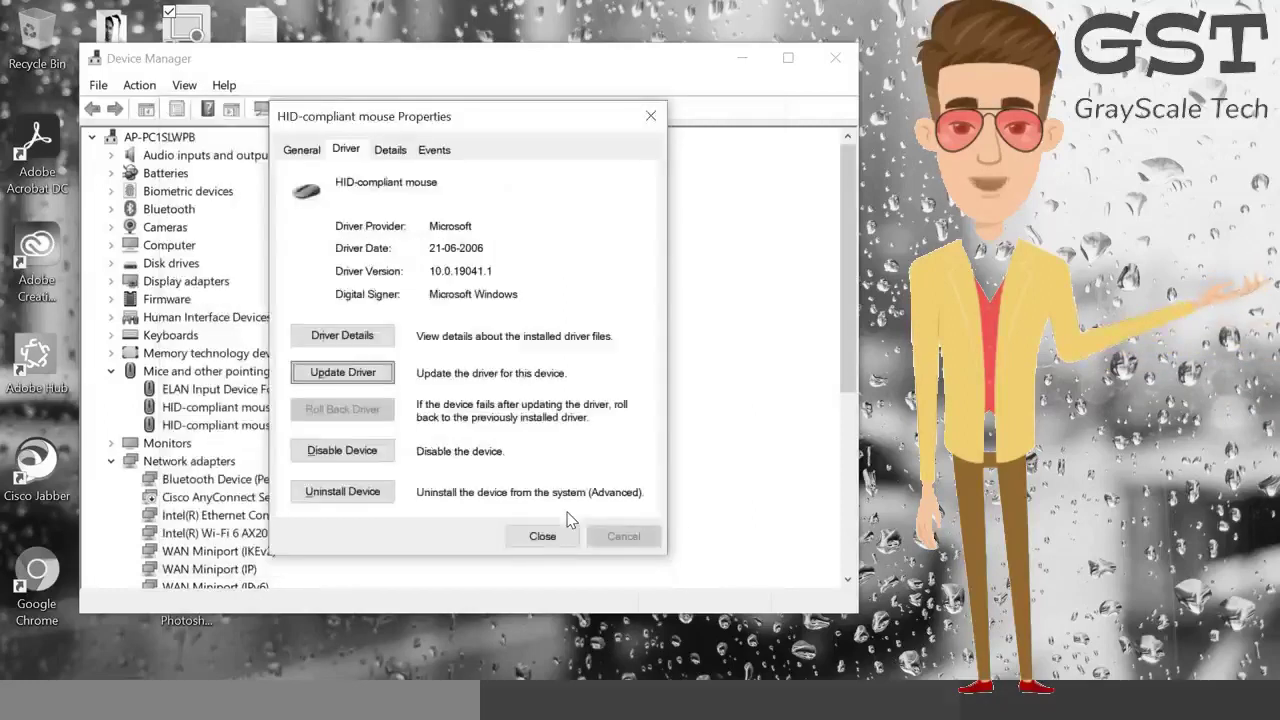
Step: Restart the mouse driver update, browsing the computer for drivers and choosing to pick from the list of available drivers
key(Return)
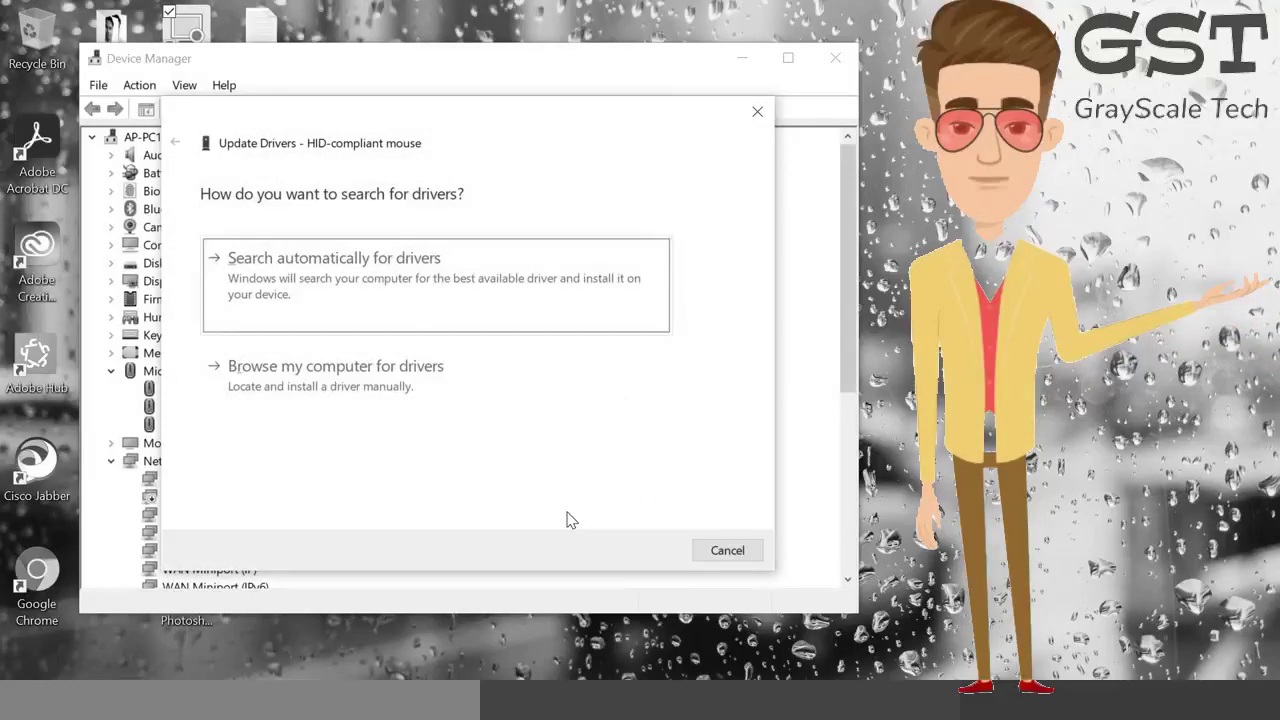
key(Tab)
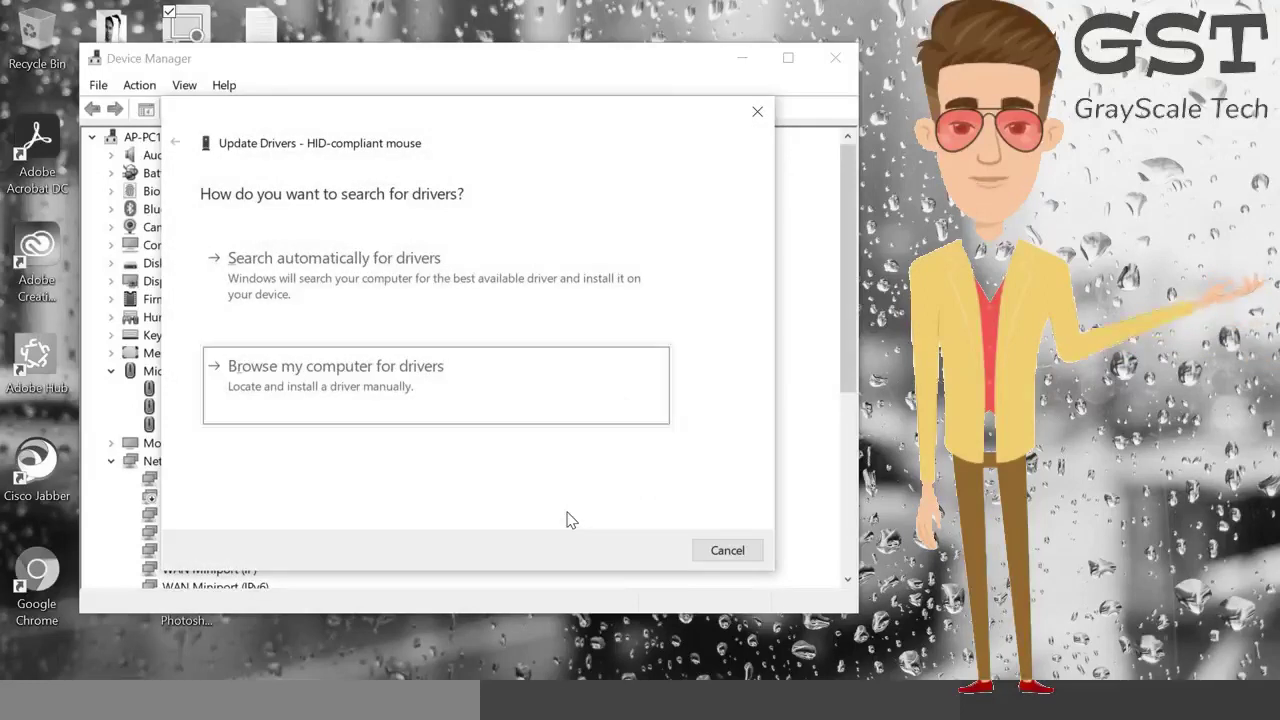
key(Return)
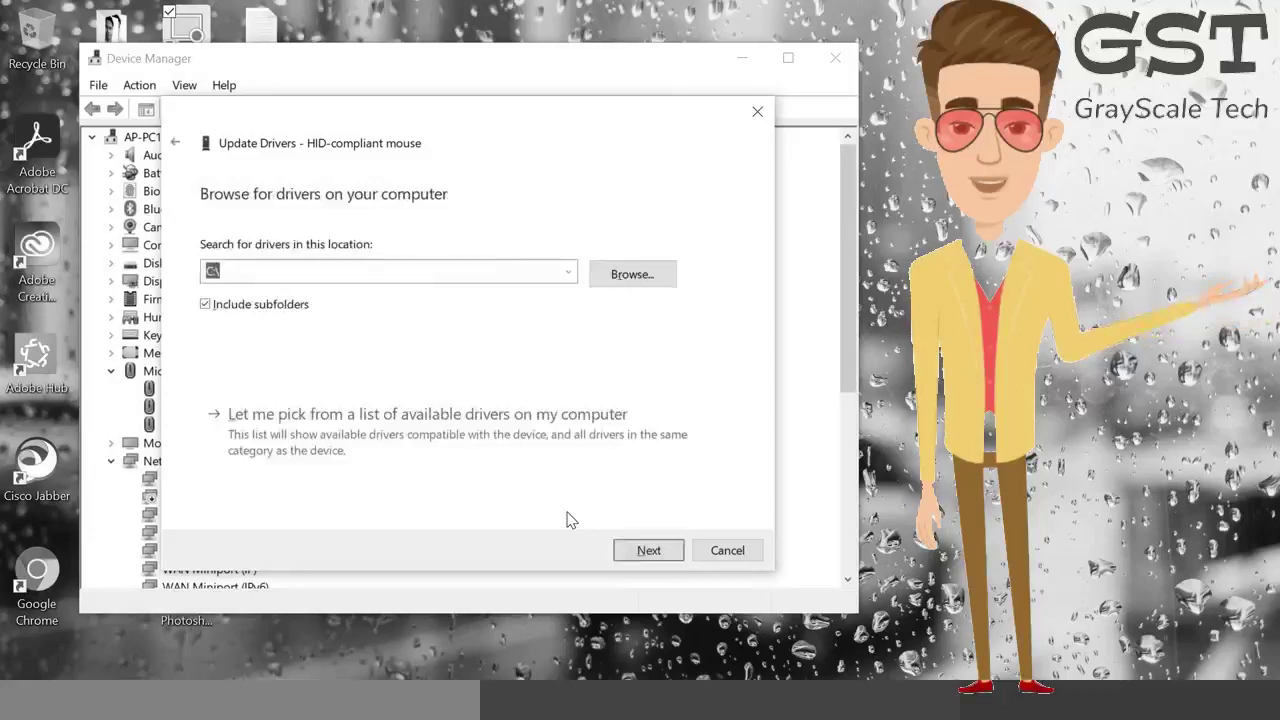
key(Tab)
key(Tab)
key(Tab)
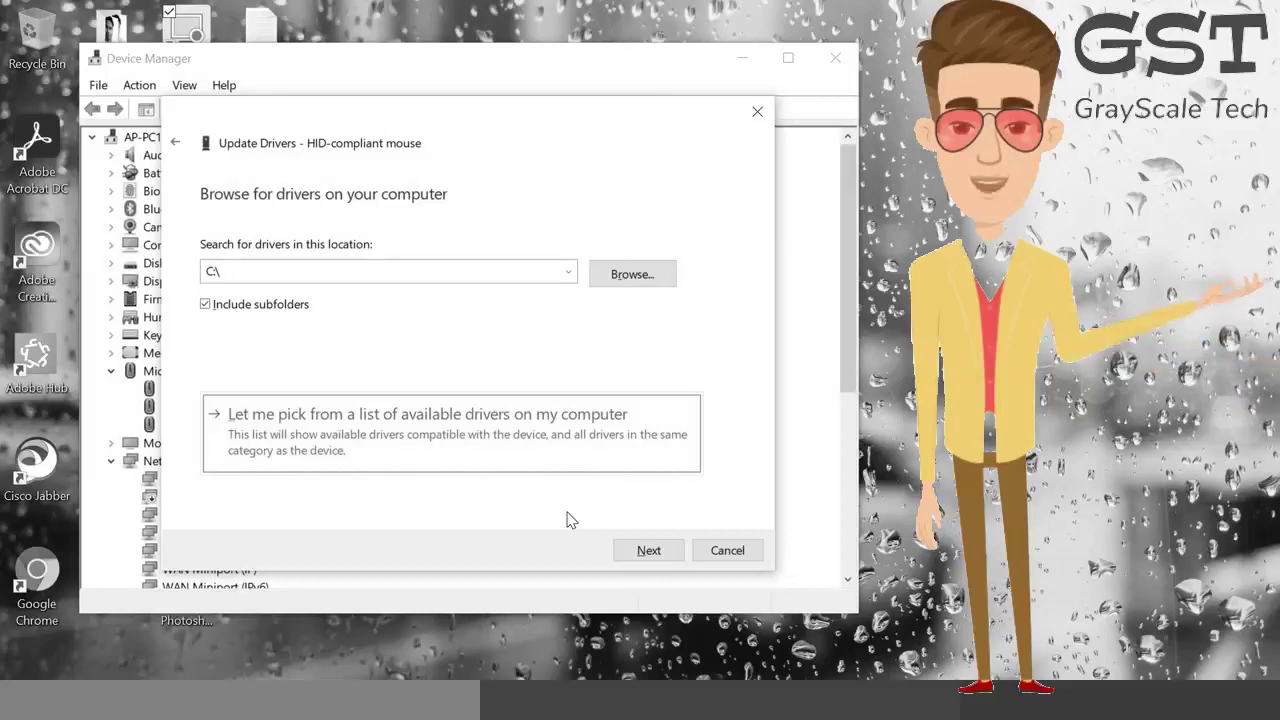
key(Return)
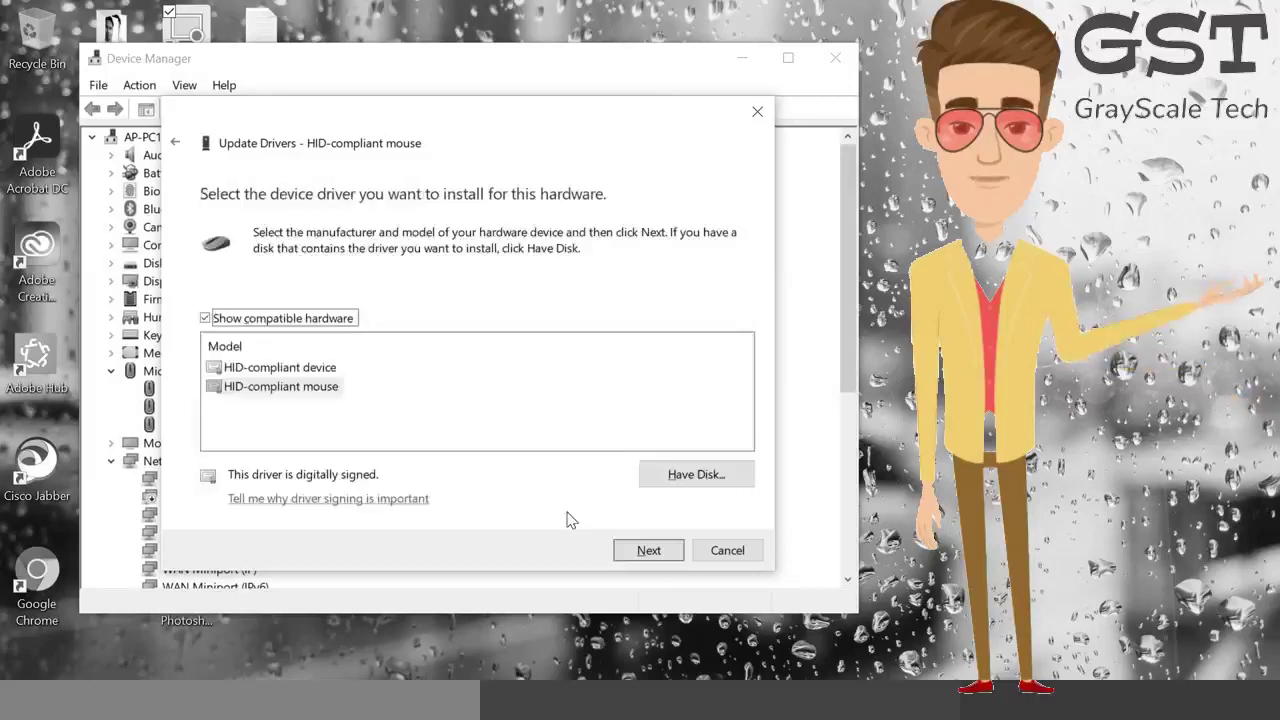
Step: Select the HID-compliant device model in the compatible hardware list, and cancel the driver update wizard without installing it
key(Tab)
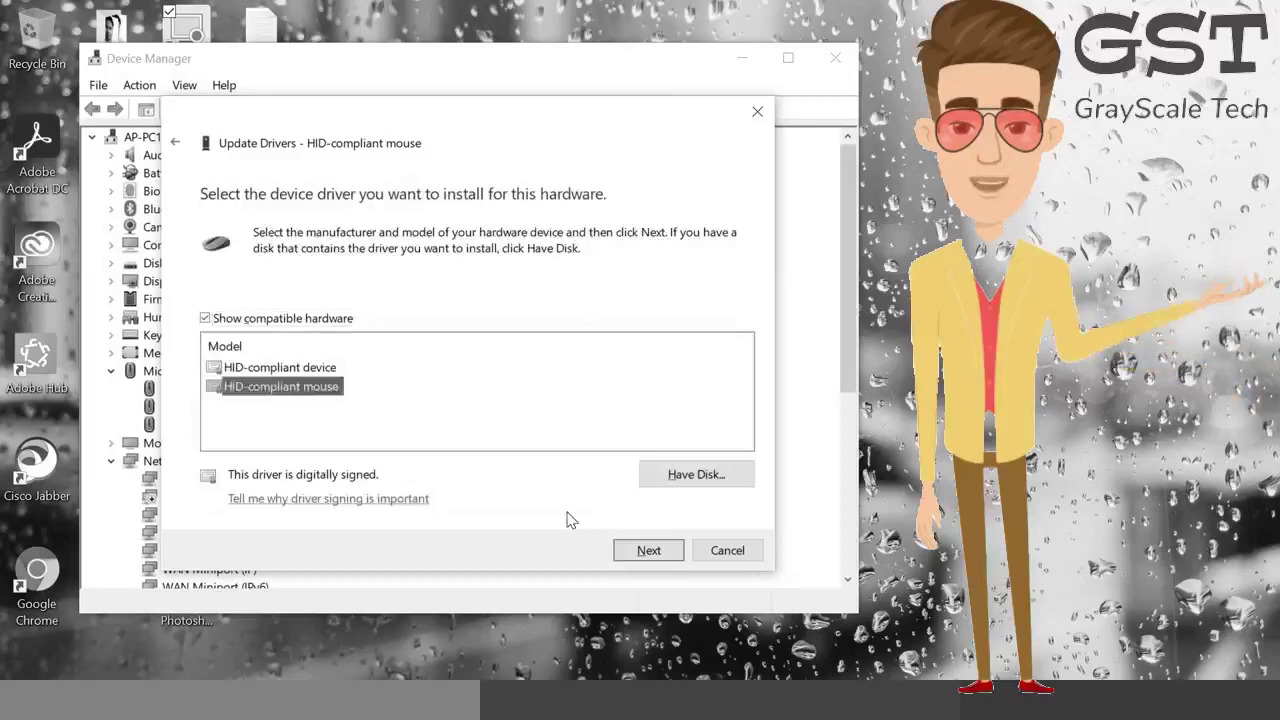
key(Up)
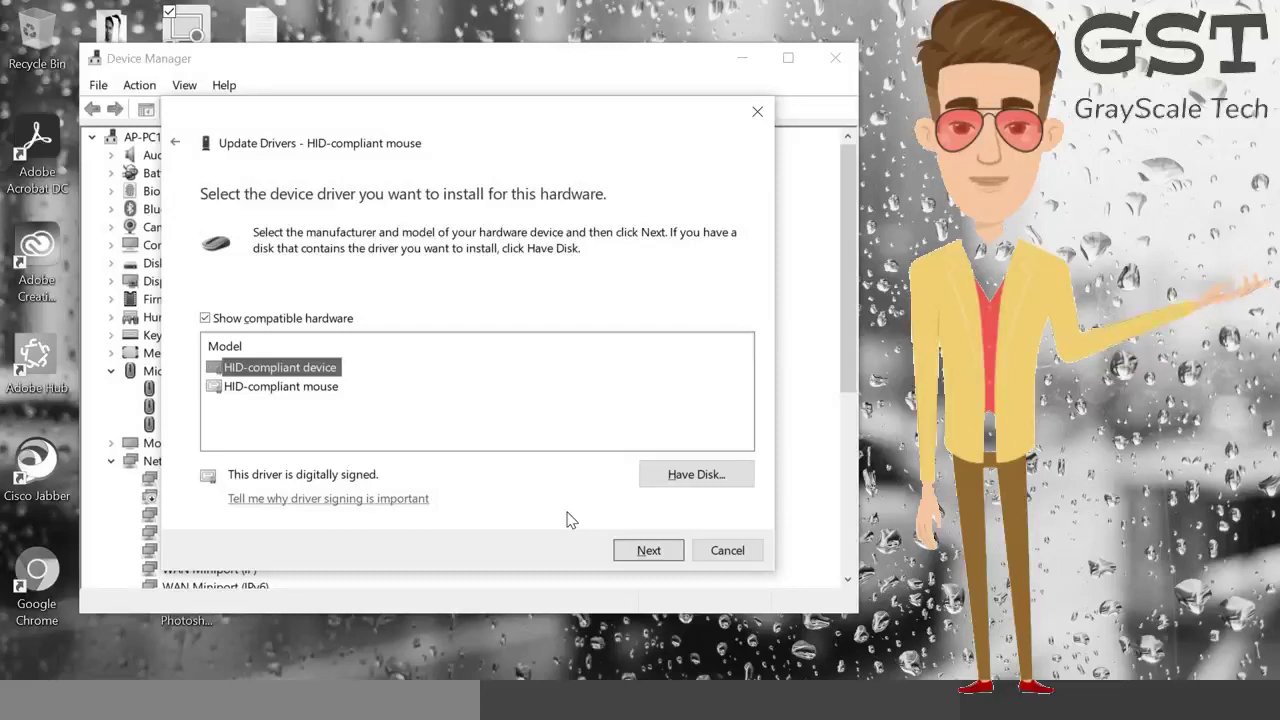
key(Tab)
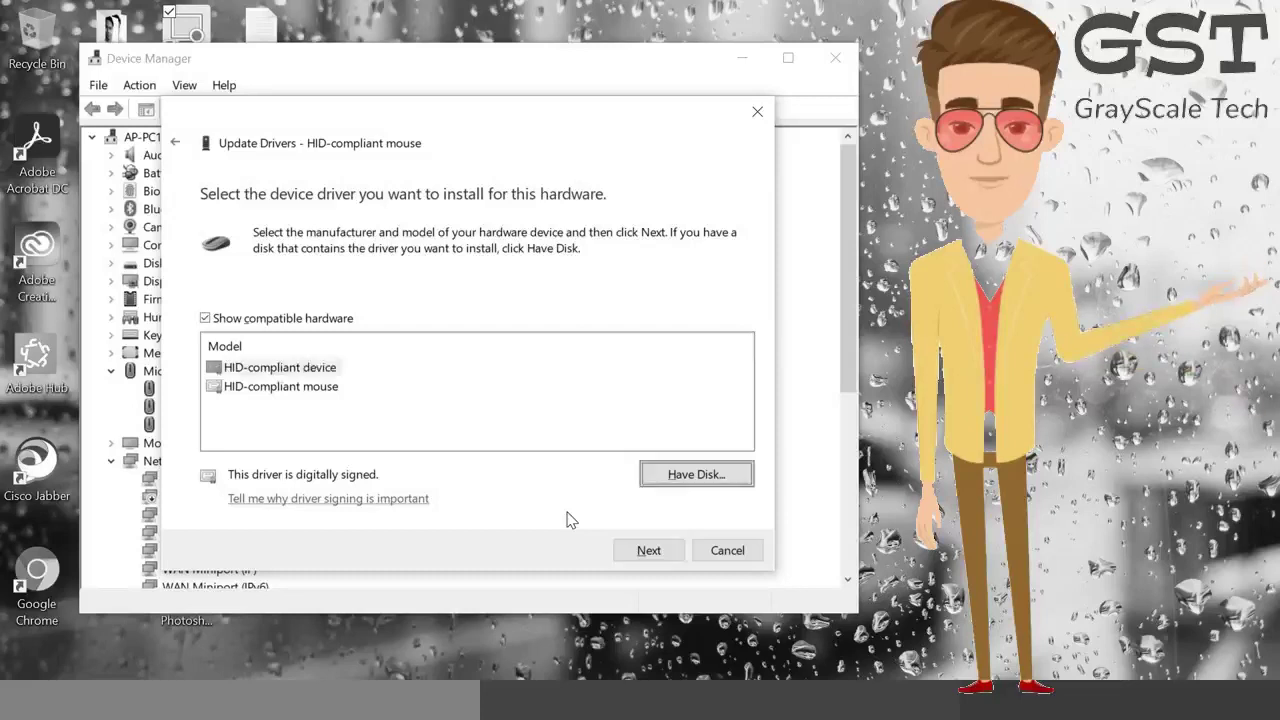
key(Tab)
key(Tab)
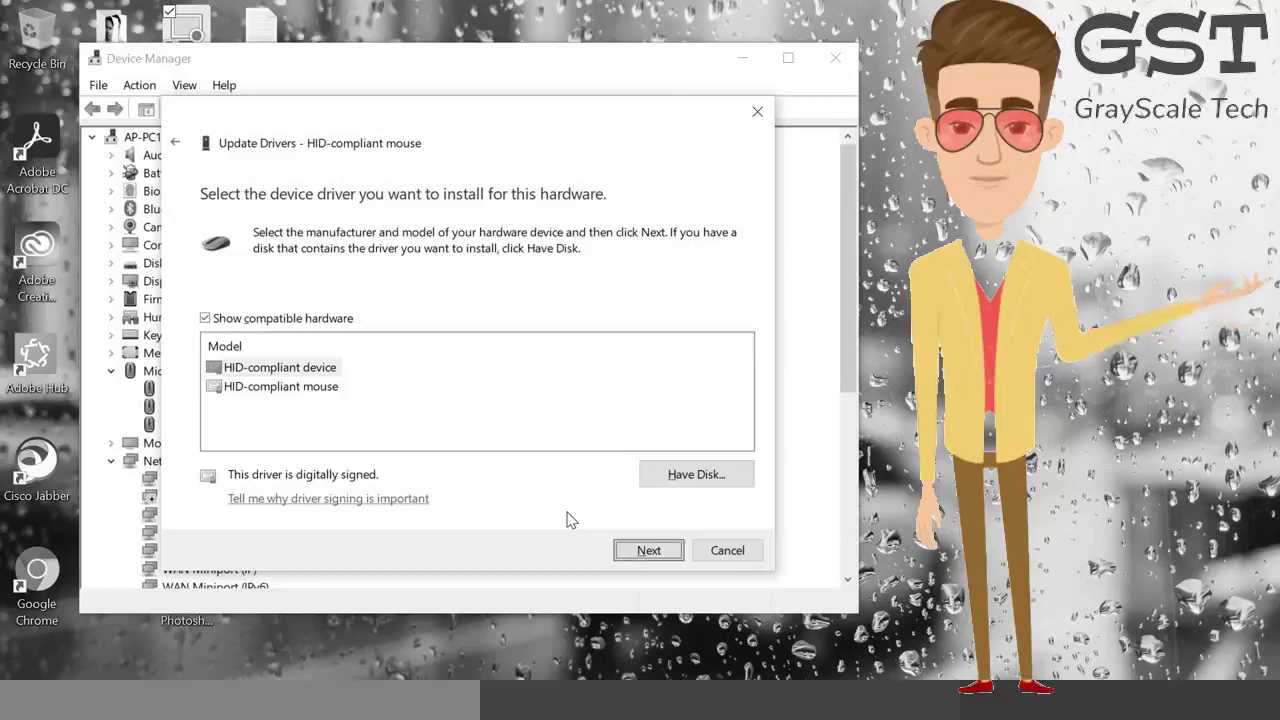
key(Tab)
key(Return)
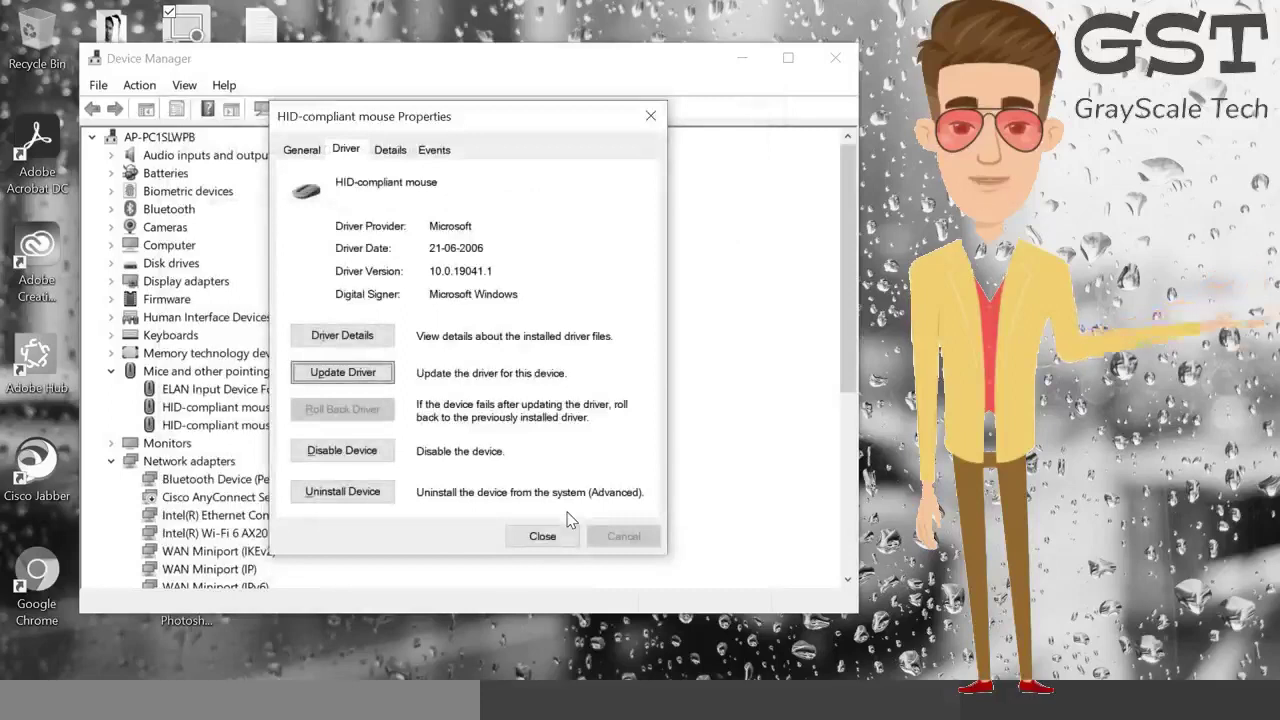
Step: Launch the Chrome browser with the Run command chrome
key(super+r)
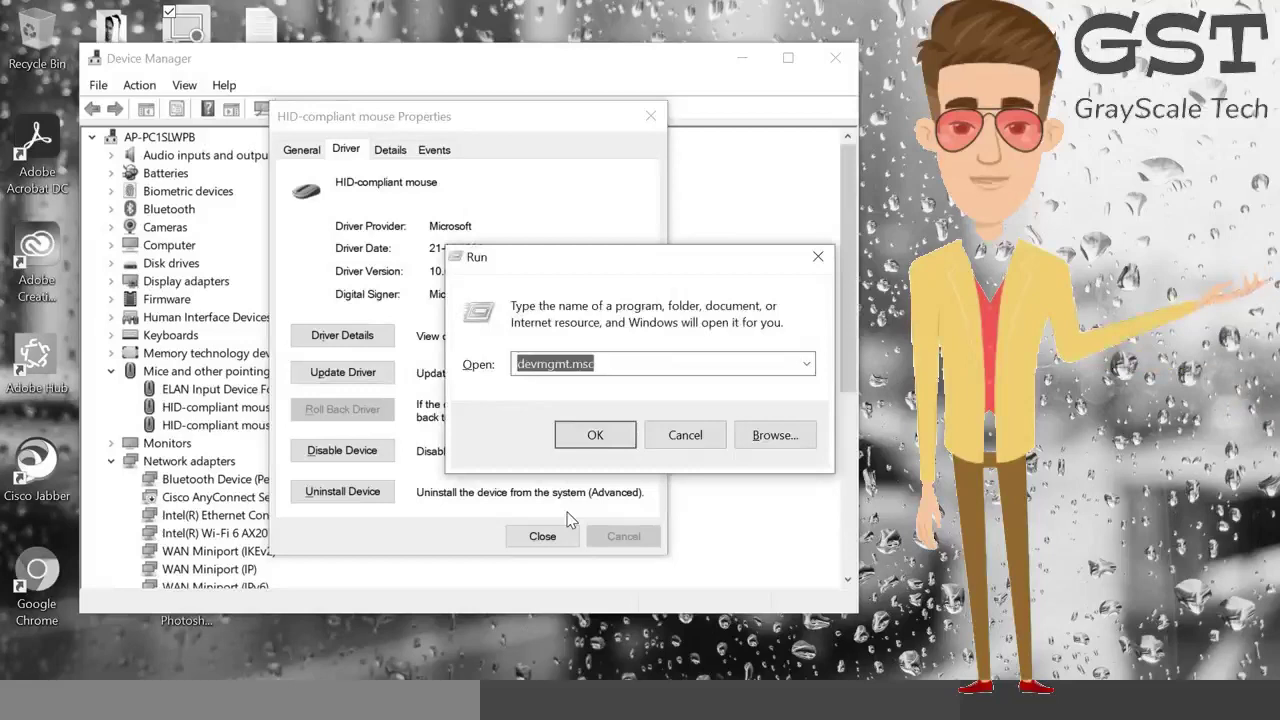
text(chrome)
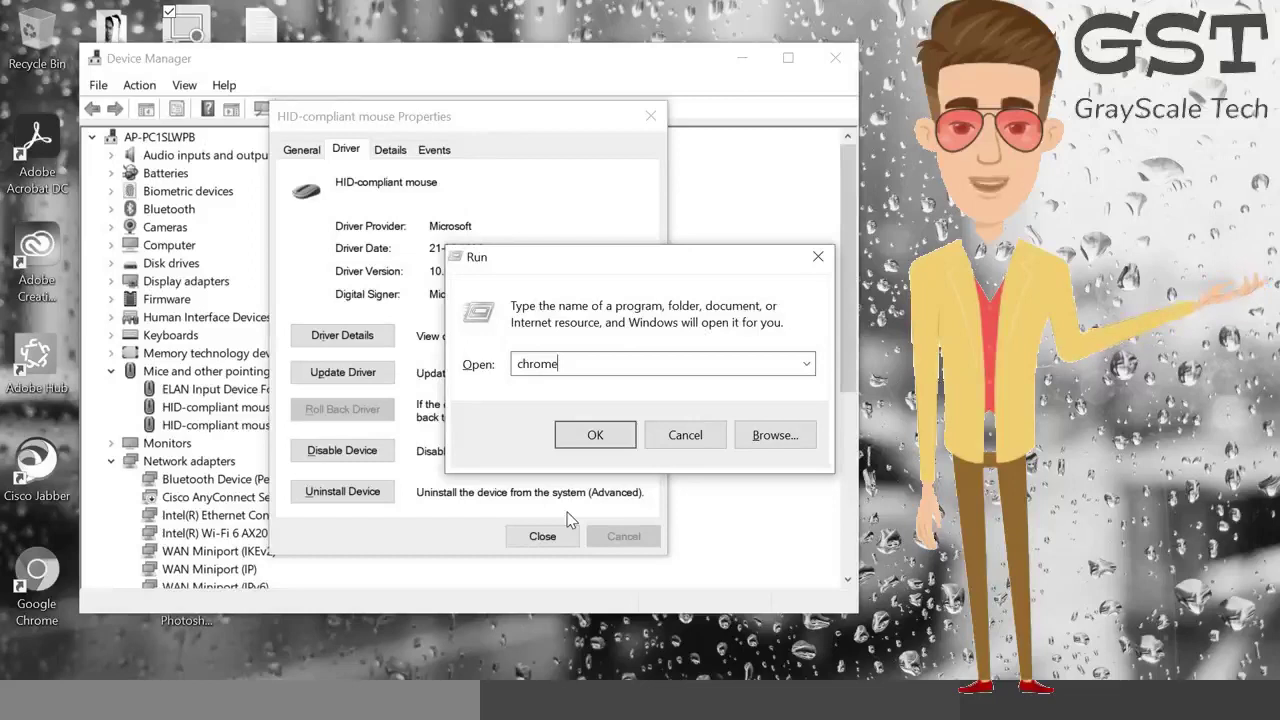
key(Return)
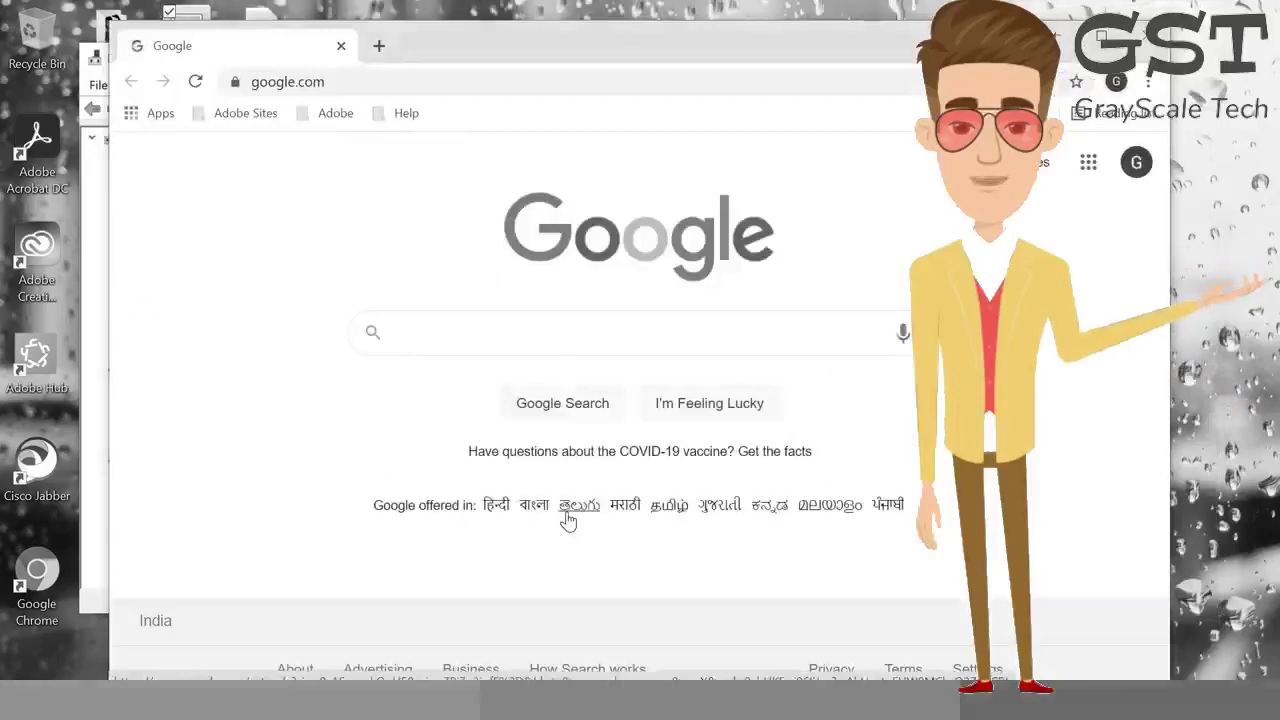
Step: Launch Microsoft Edge with the suggested Run command microsoft-edge:
key(super+r)
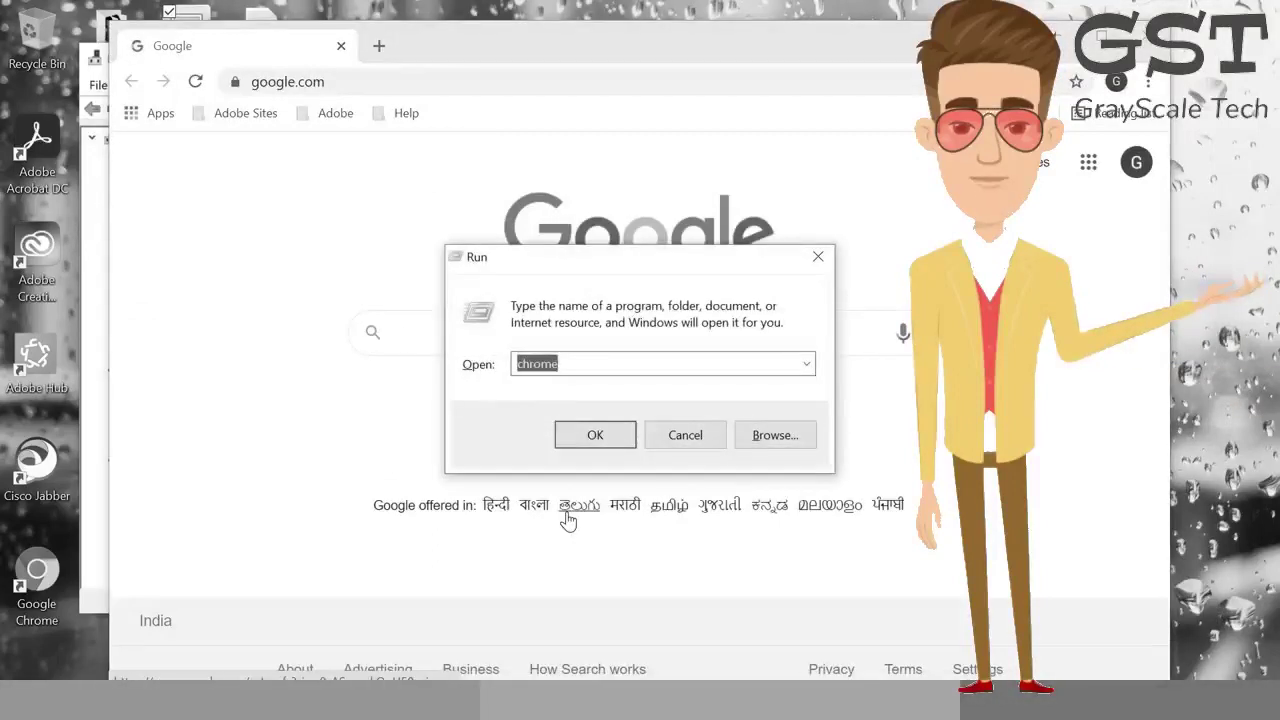
text(m)
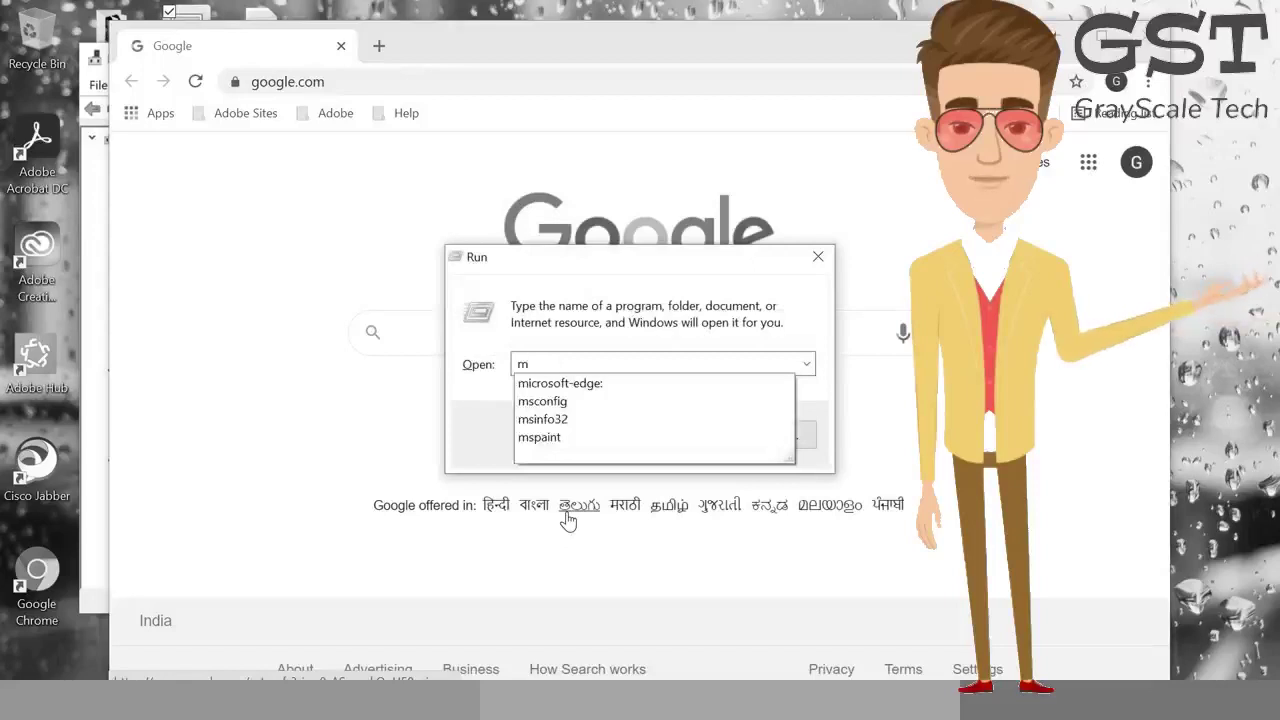
key(Down)
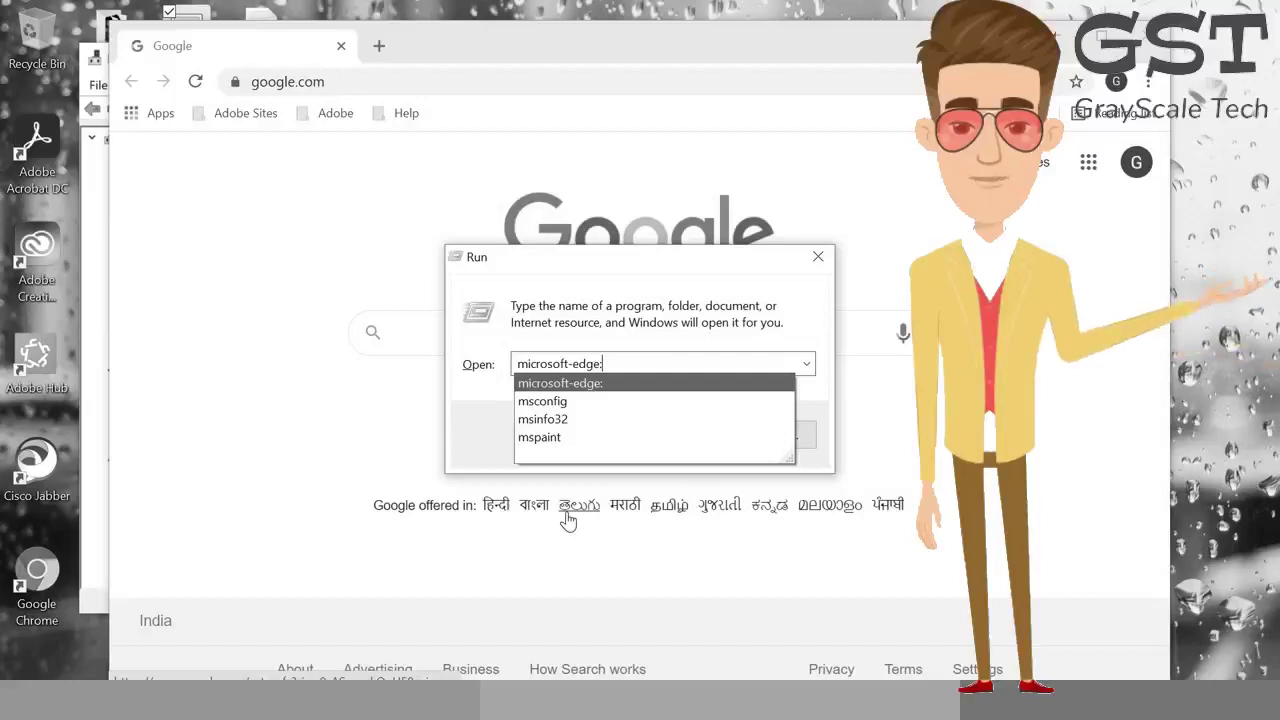
key(Return)
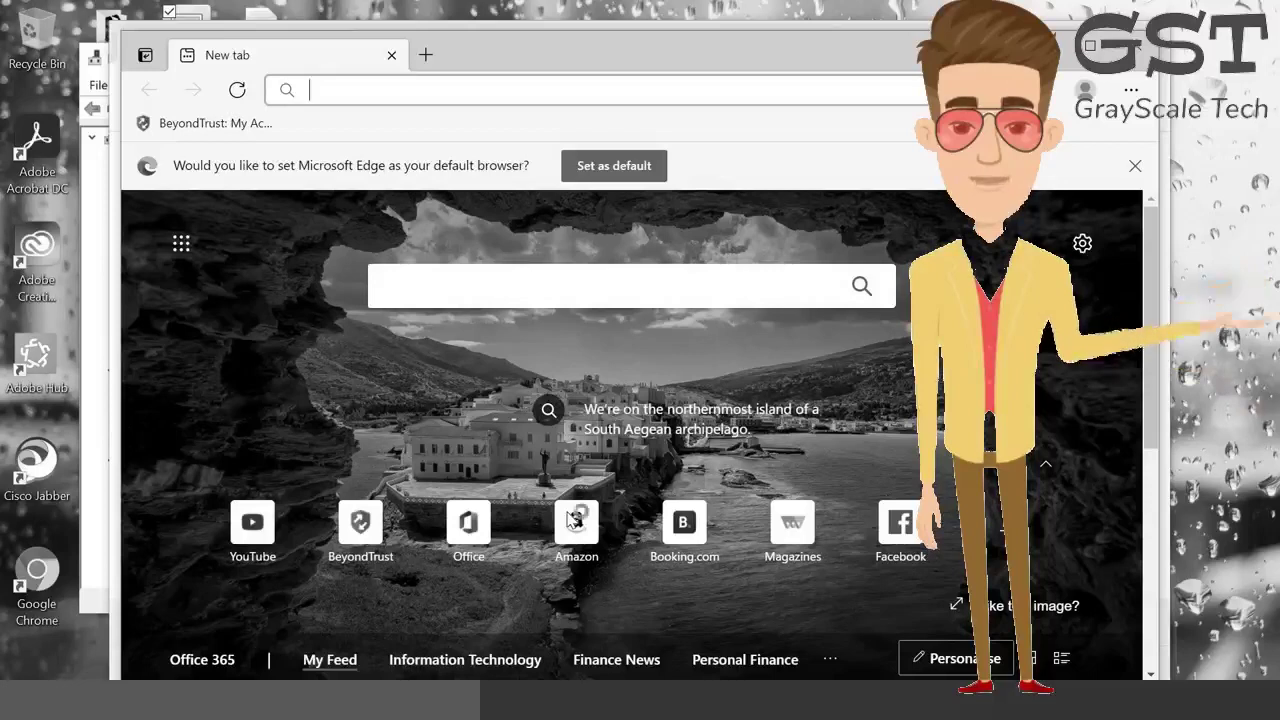
Step: Search the web for windows 10 mouse driver in the new Edge tab
text(w)
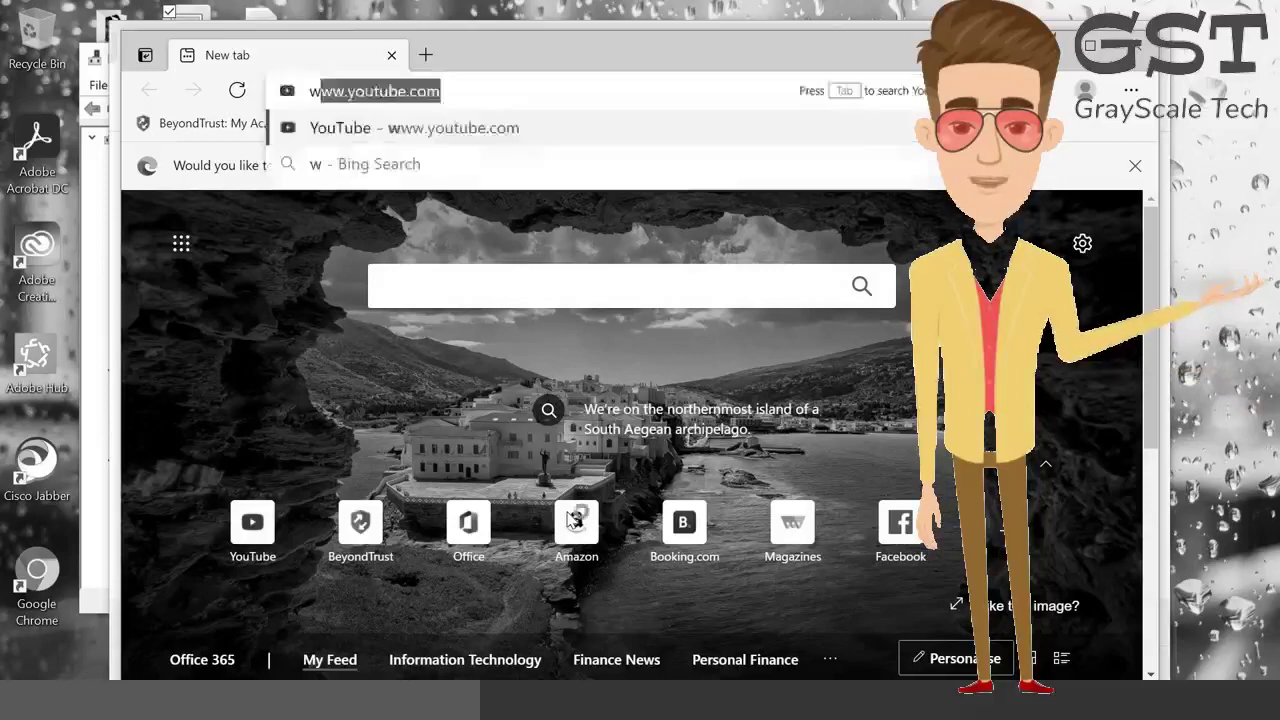
text(indows 1)
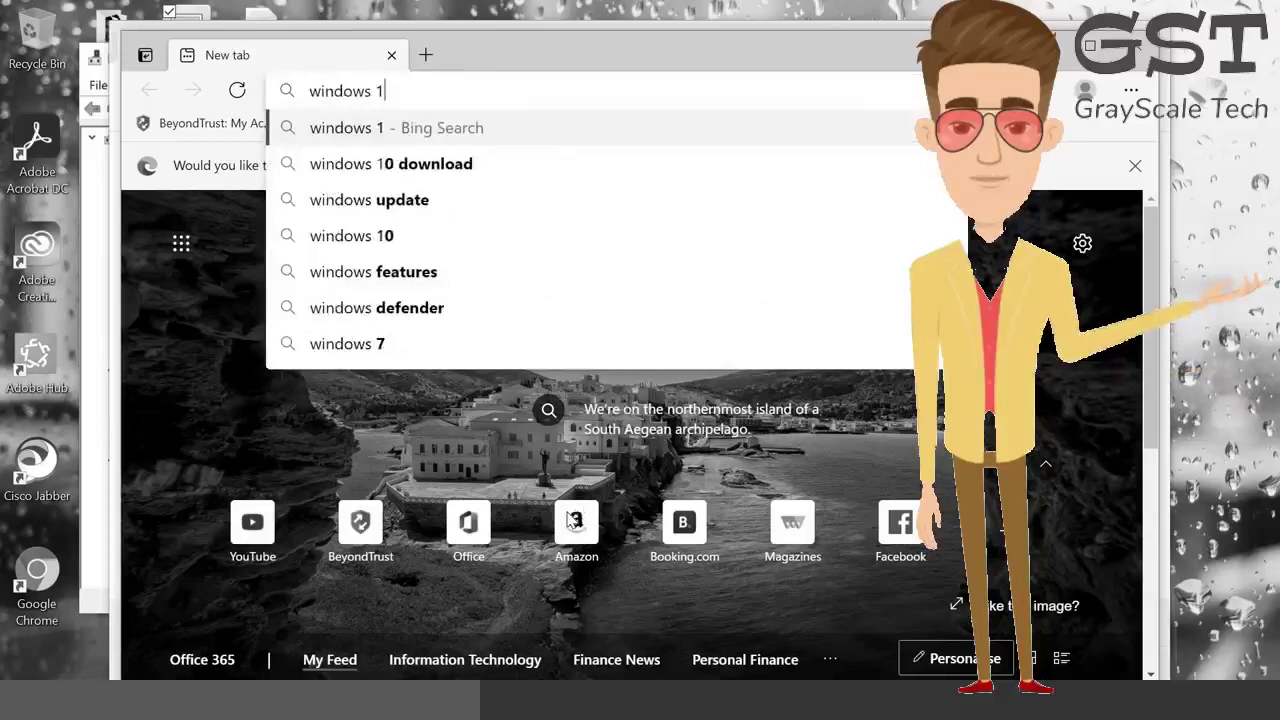
text(0 mouse)
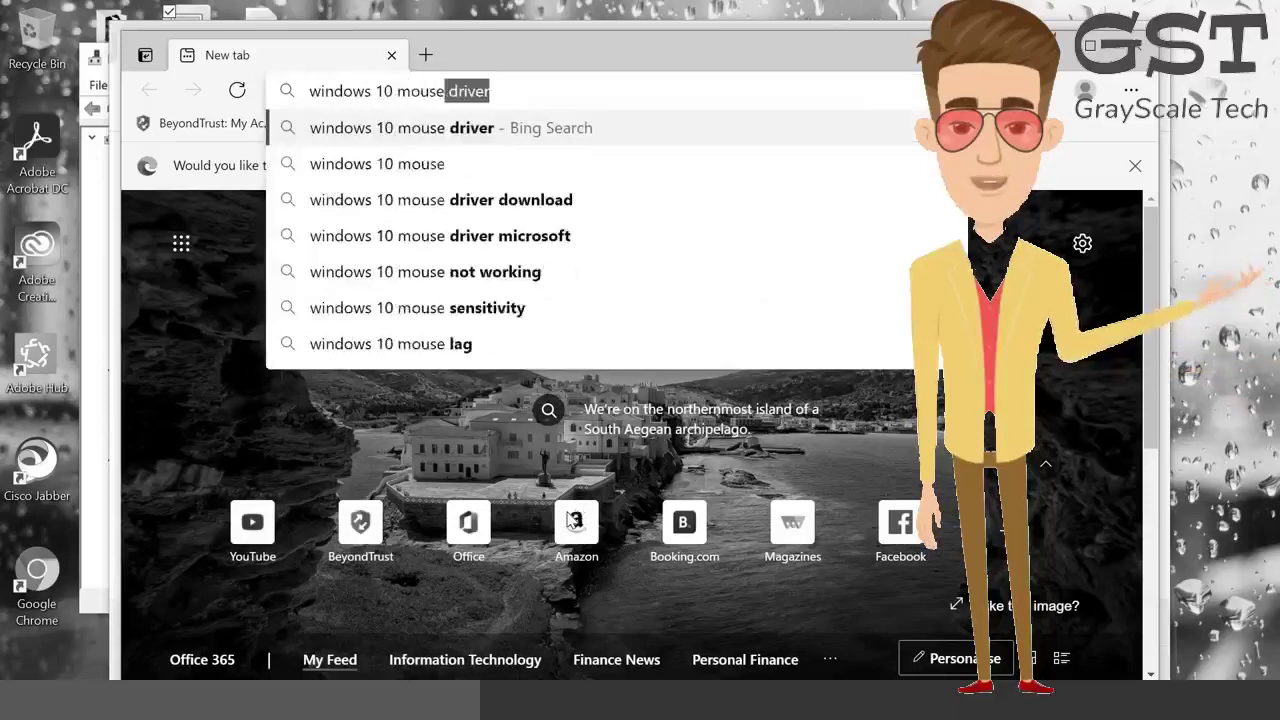
key(Return)
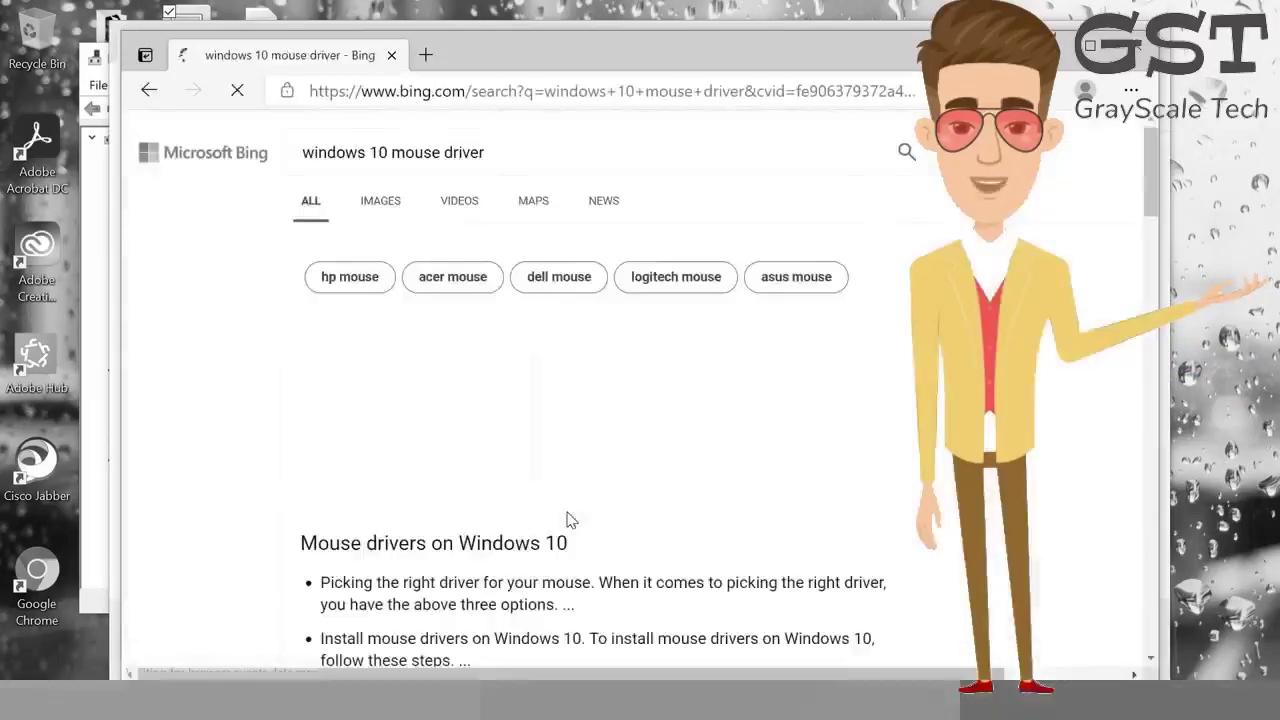
Step: Look through the search results and open the Mouse and Keyboard Center download page from Microsoft Support
scroll(566, 519, down, 3)
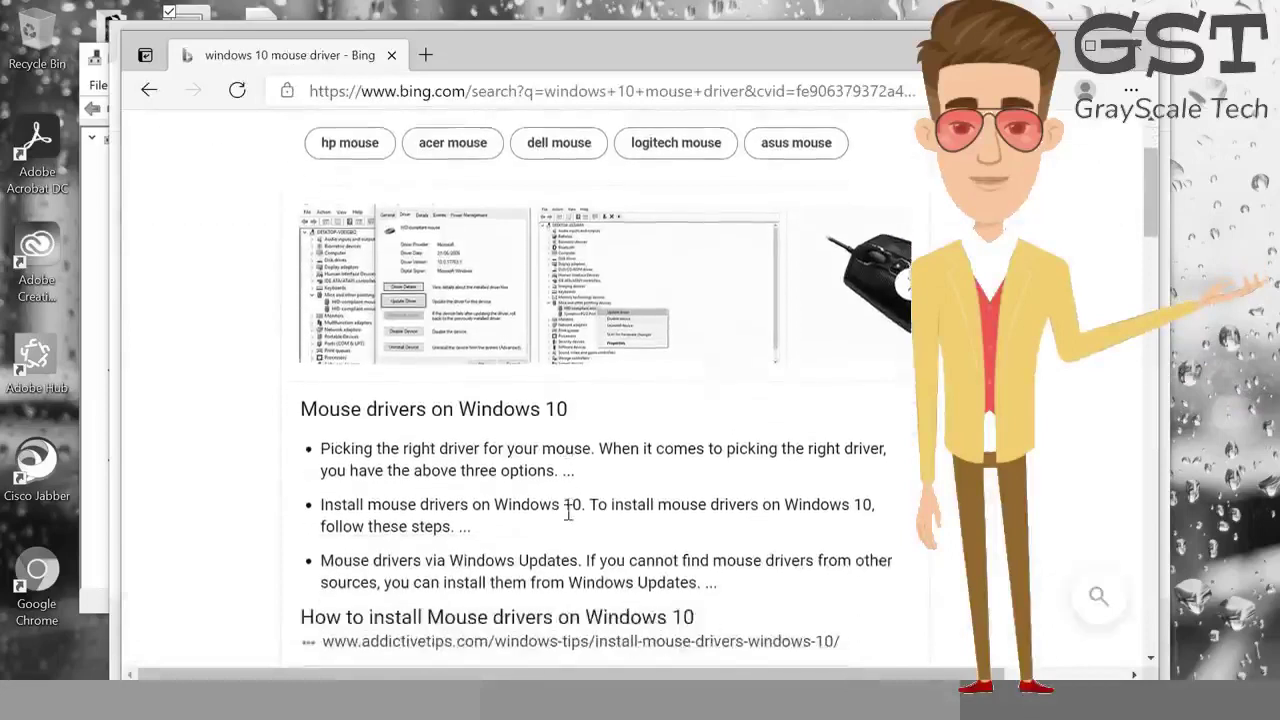
scroll(566, 519, down, 3)
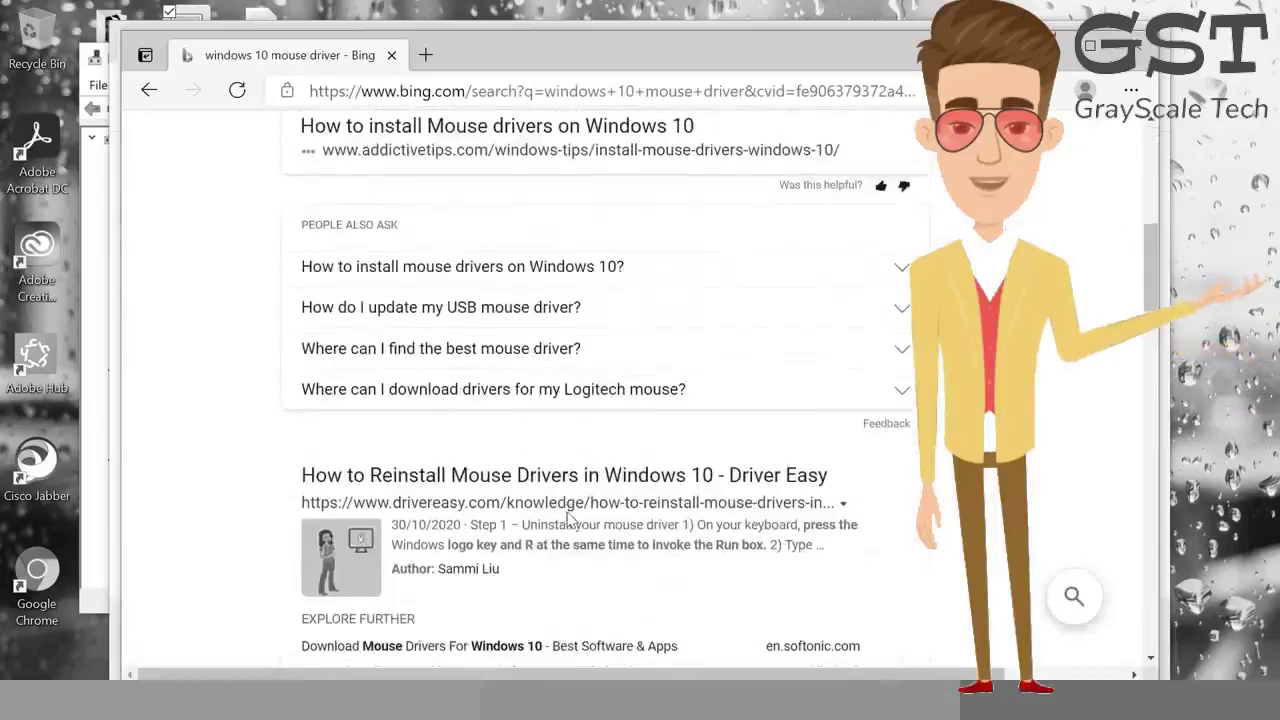
scroll(566, 516, down, 3)
scroll(566, 516, down, 5)
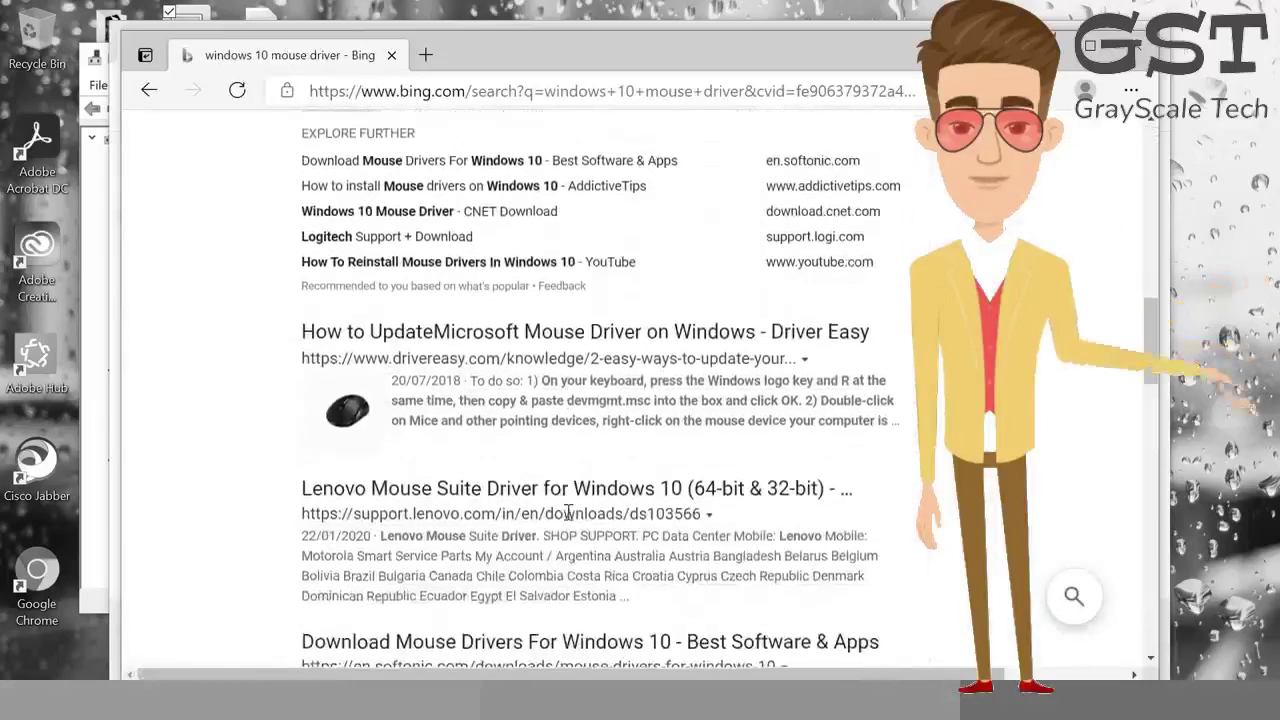
scroll(566, 519, down, 3)
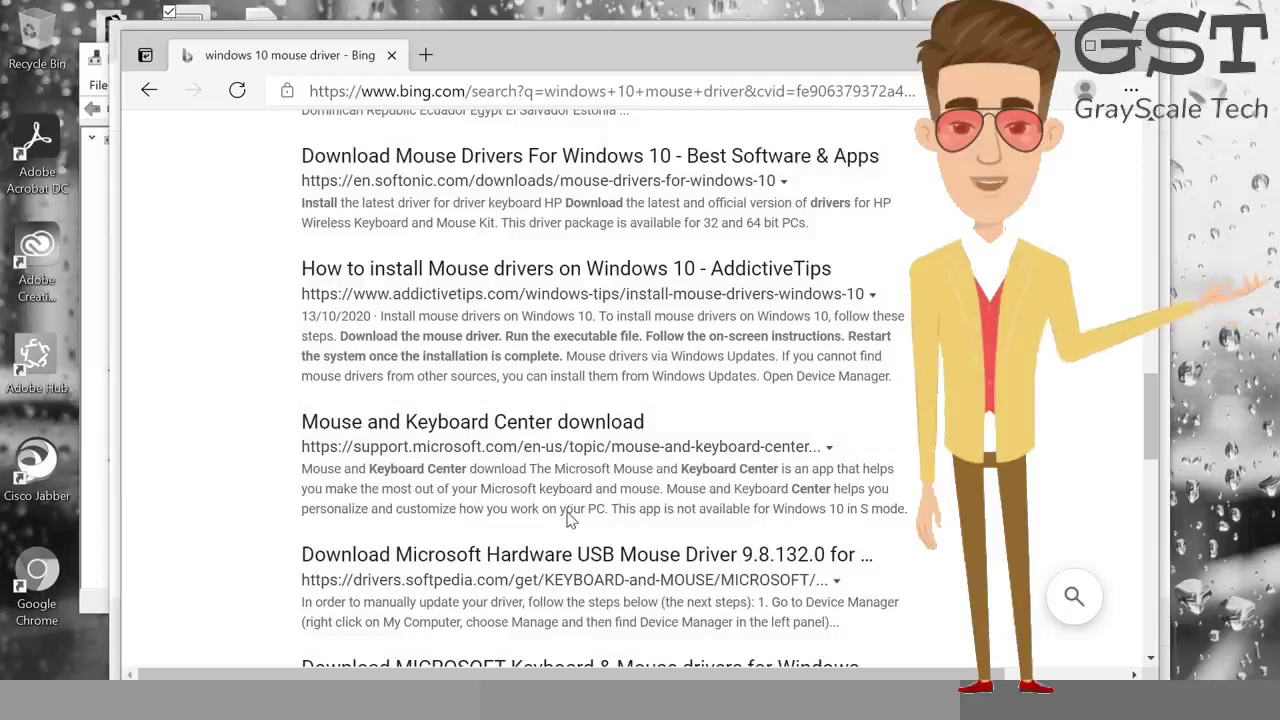
scroll(566, 519, up, 10)
key(Tab)
key(Tab)
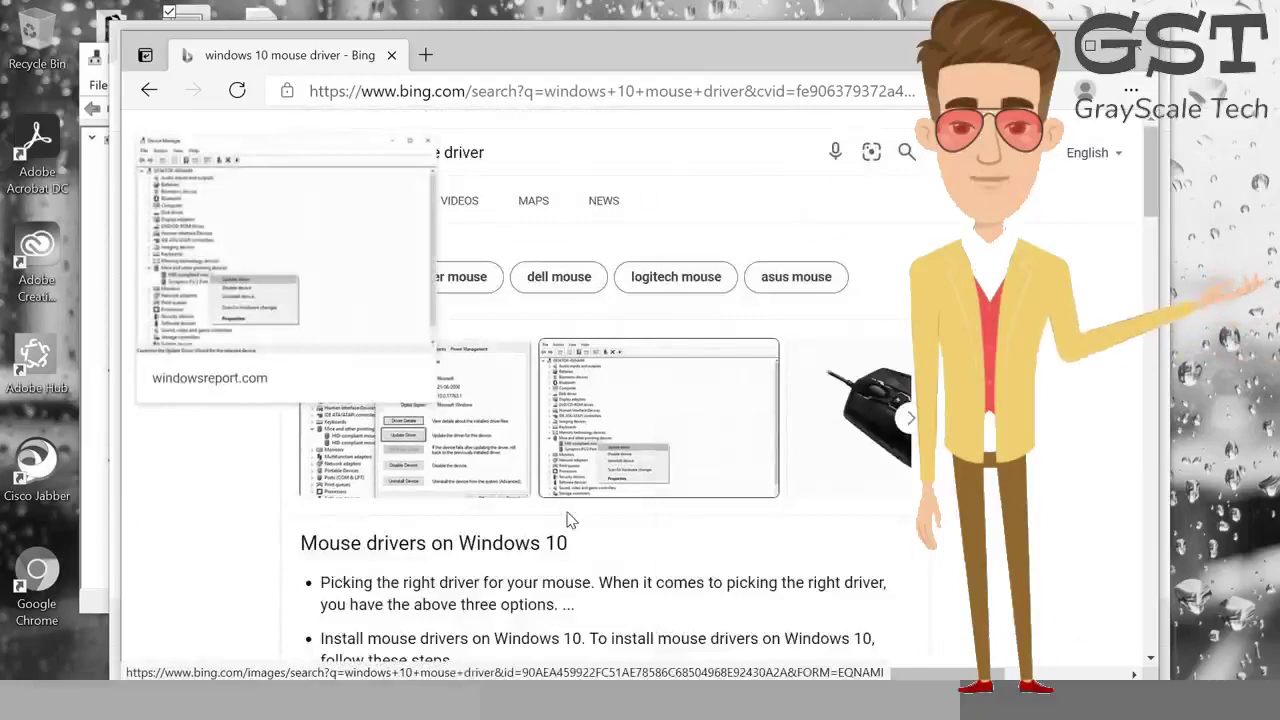
key(Tab)
key(Tab)
key(Tab)
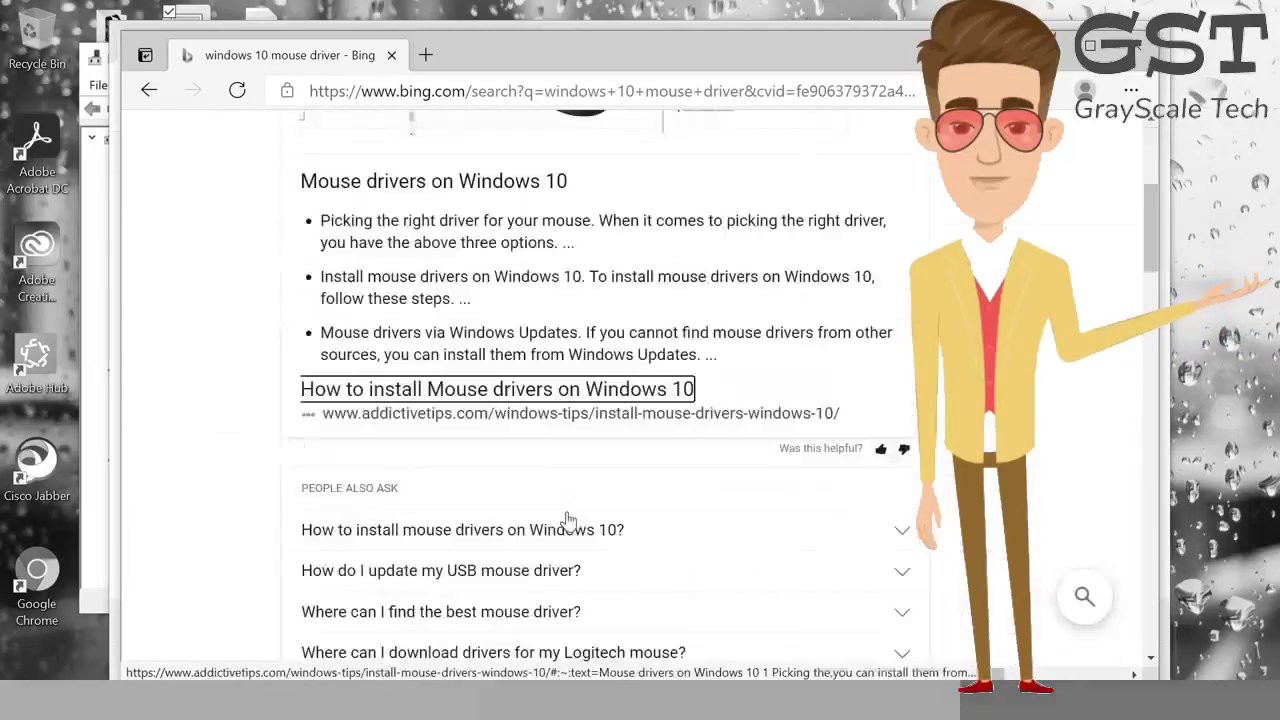
key(Tab)
key(Tab)
key(Tab)
key(Tab)
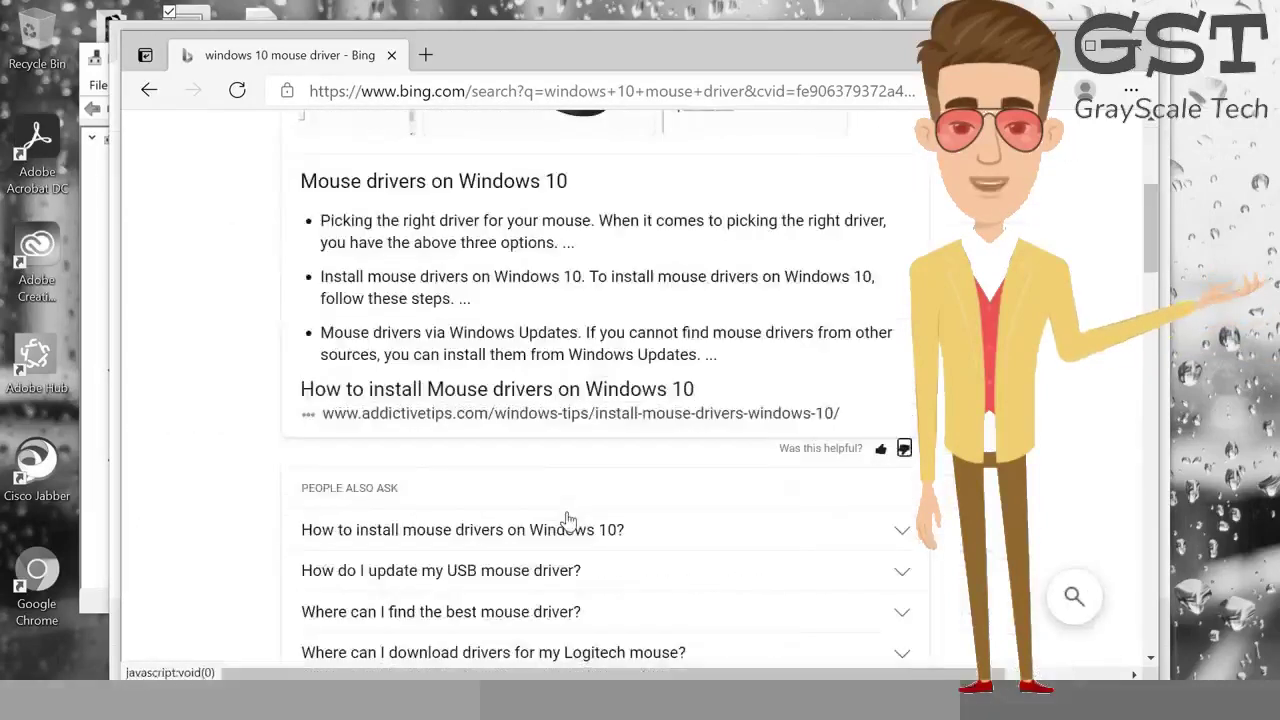
key(Tab)
key(Tab)
key(Tab)
key(Tab)
key(Tab)
key(Tab)
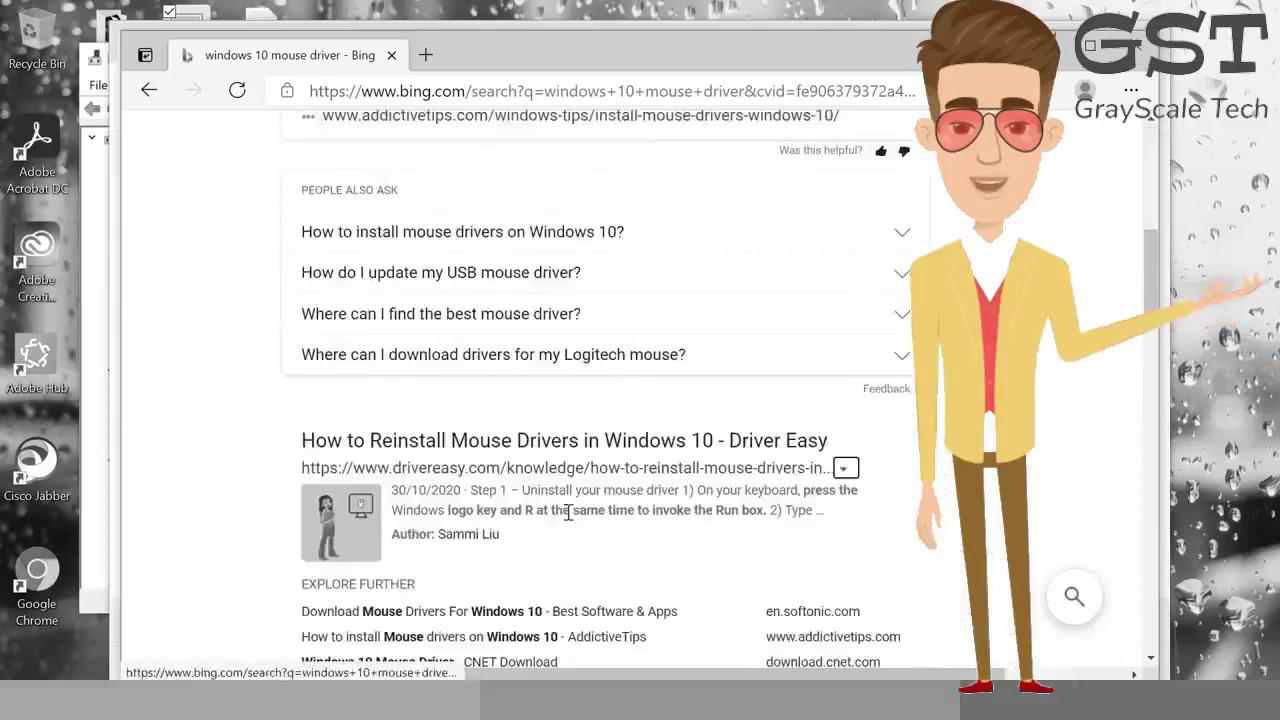
key(Tab)
key(Tab)
key(Tab)
key(Tab)
key(Tab)
key(Tab)
key(Tab)
key(Tab)
key(Tab)
key(Tab)
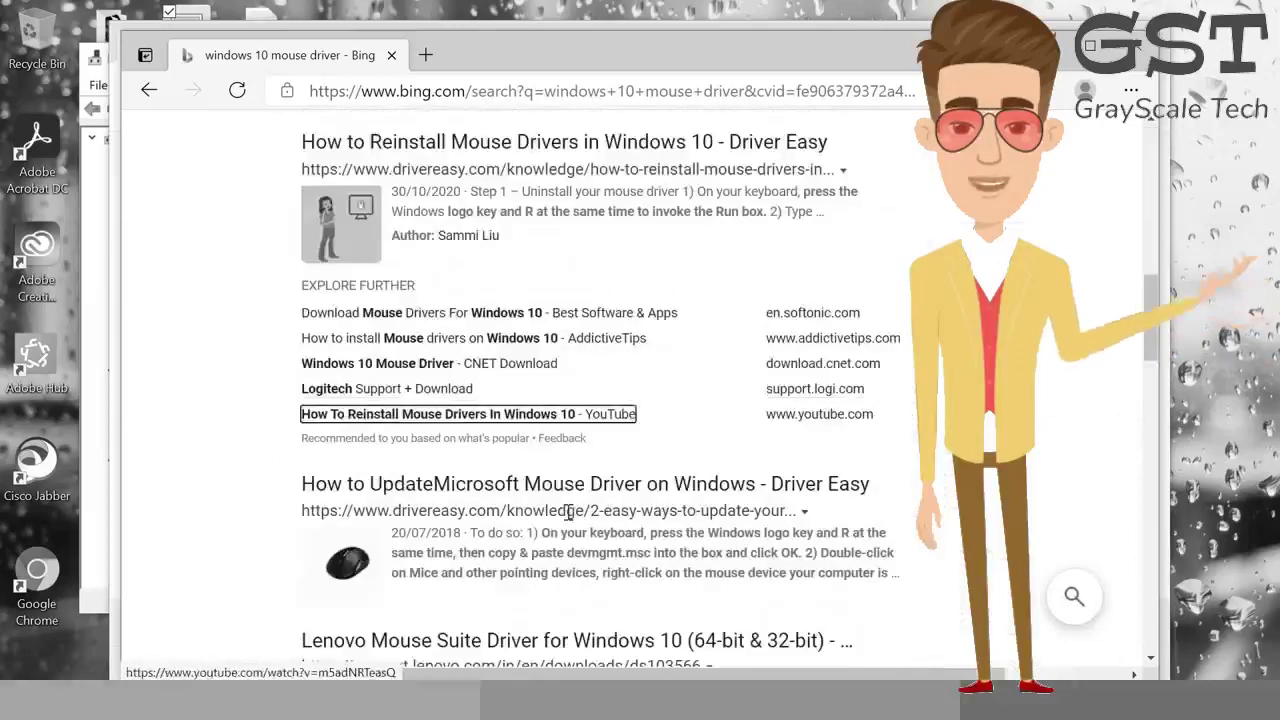
key(Tab)
key(Tab)
key(Tab)
key(Tab)
key(Tab)
key(Tab)
key(Tab)
key(Tab)
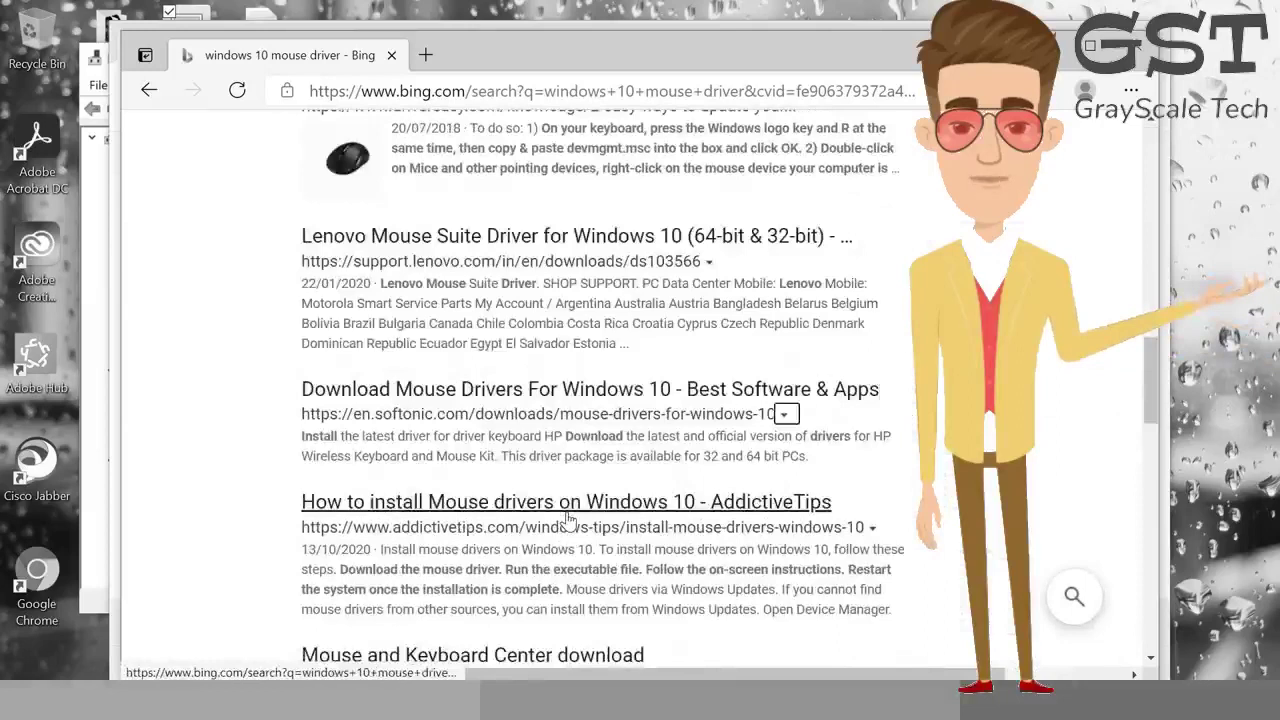
key(Tab)
key(Tab)
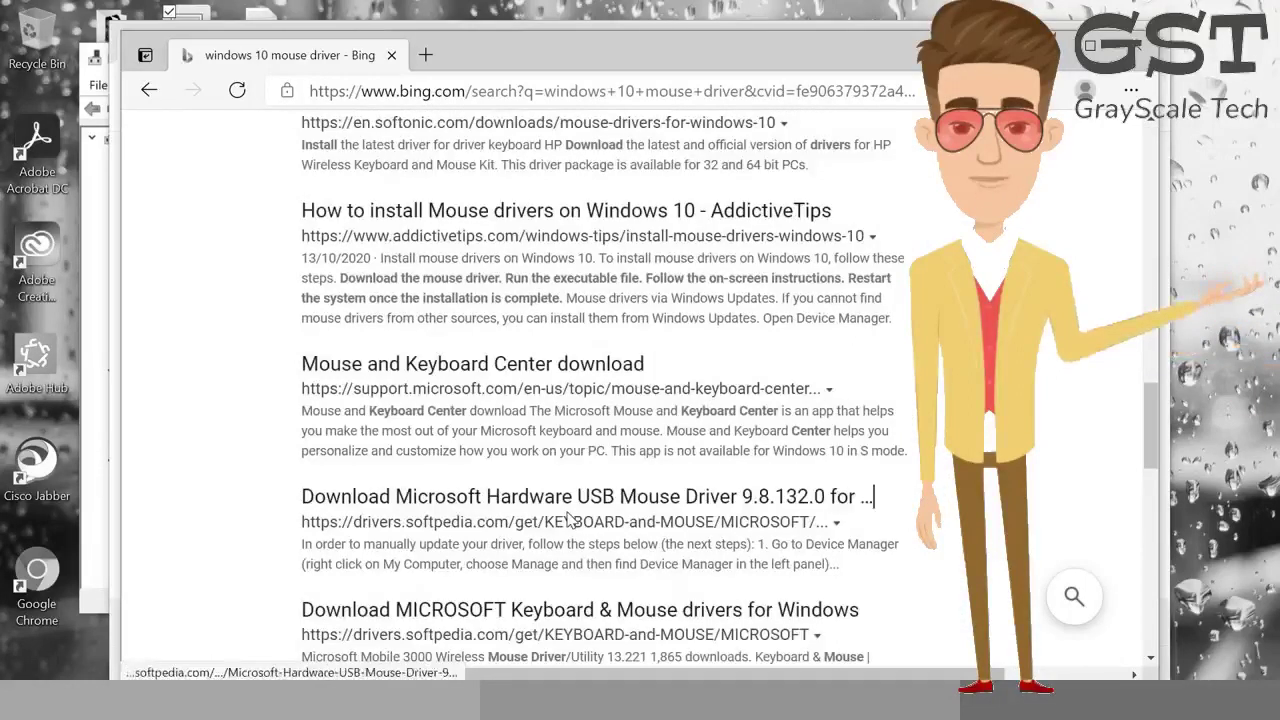
key(shift+Tab)
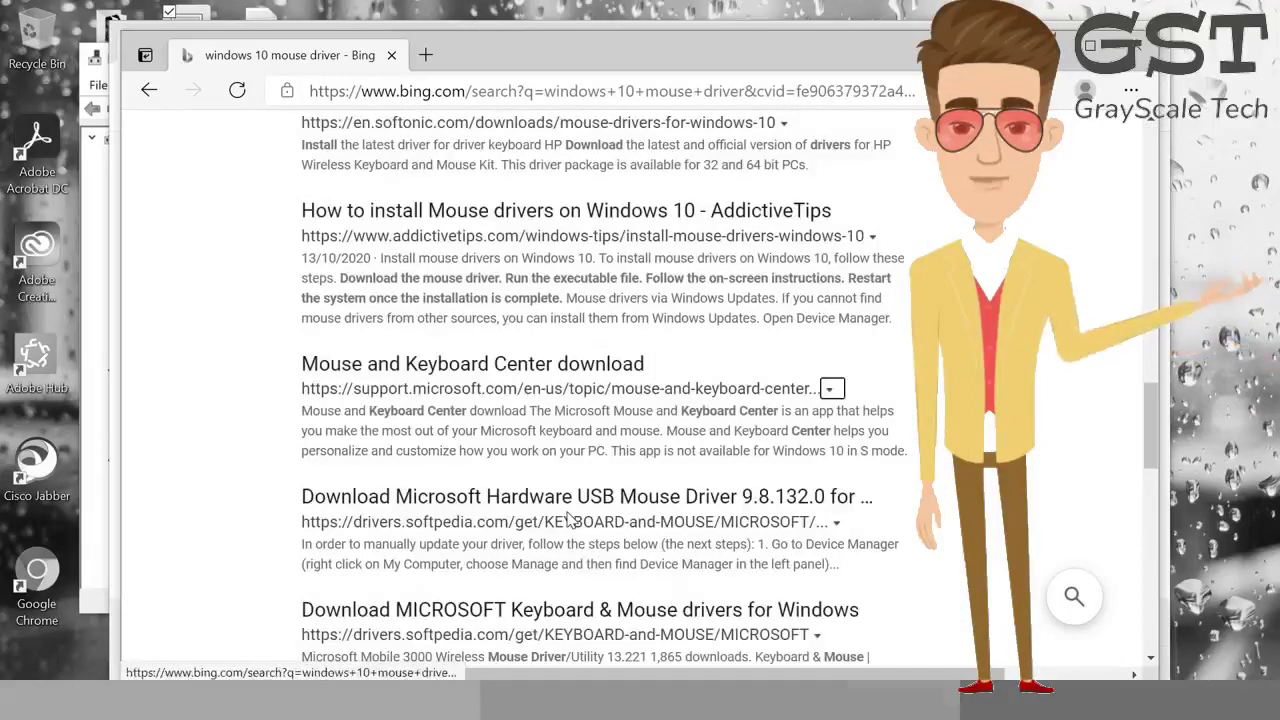
key(shift+Tab)
key(shift+Tab)
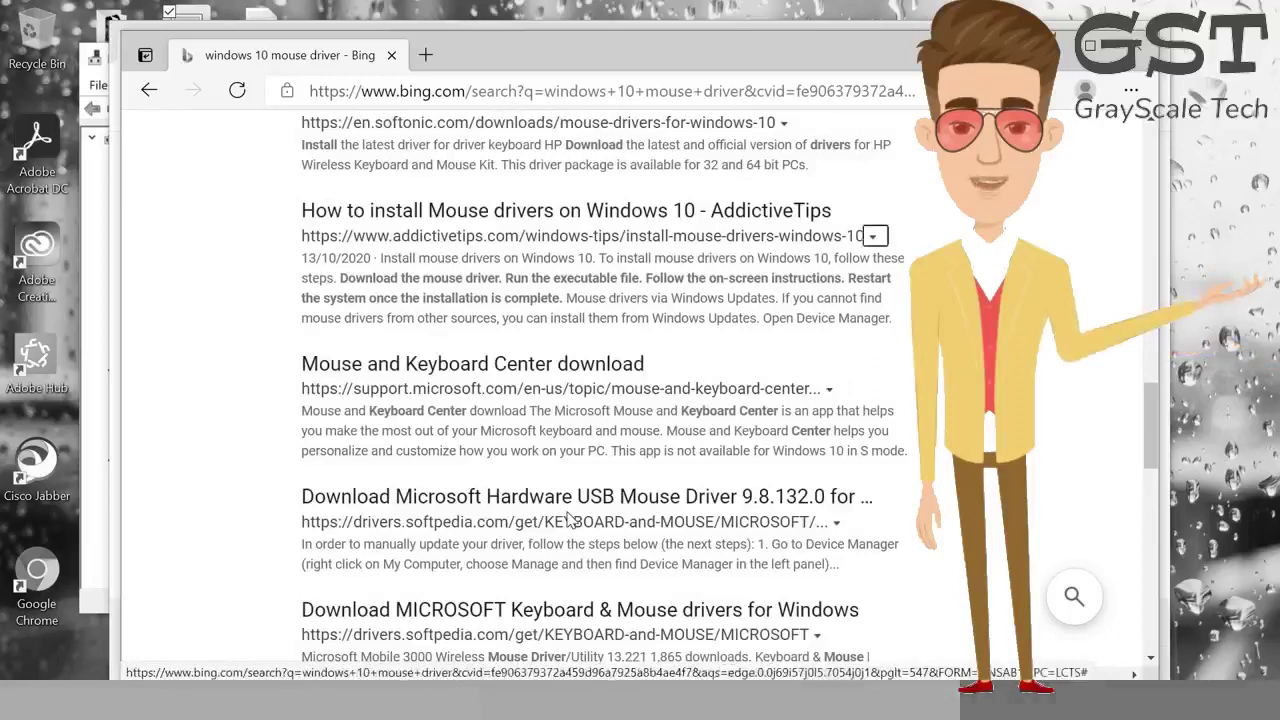
key(Tab)
key(Tab)
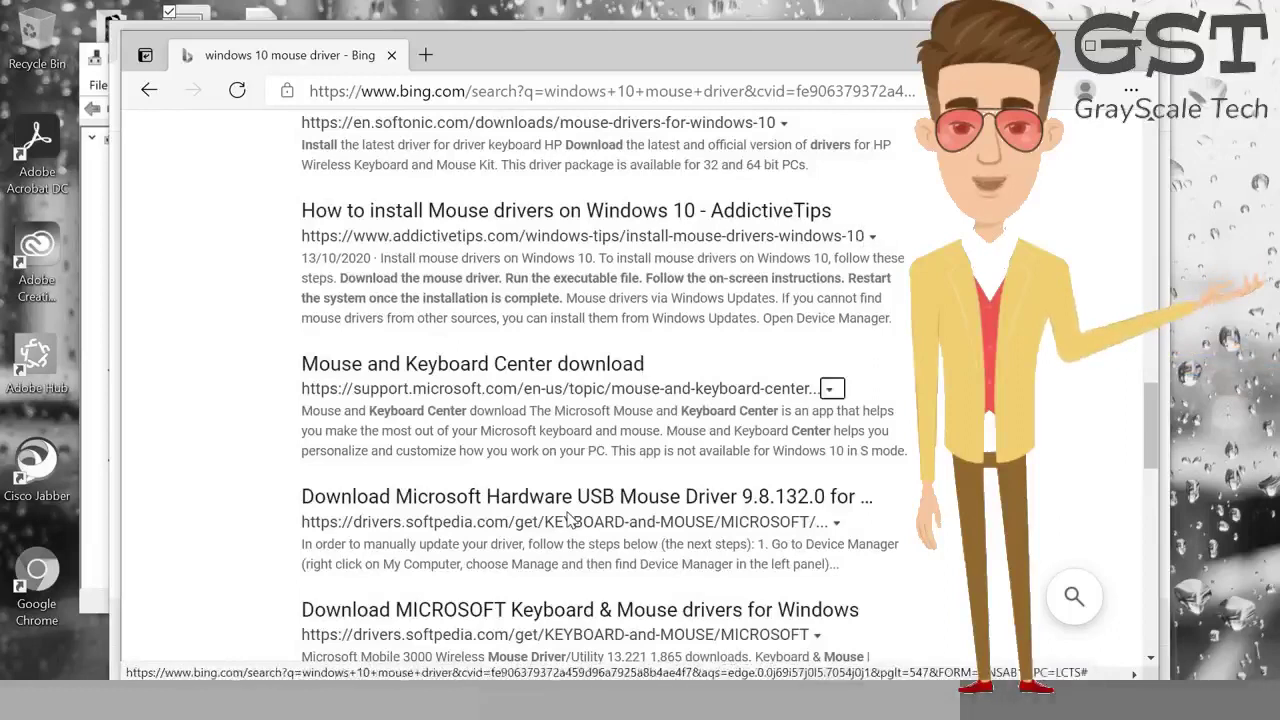
key(shift+Tab)
key(Return)
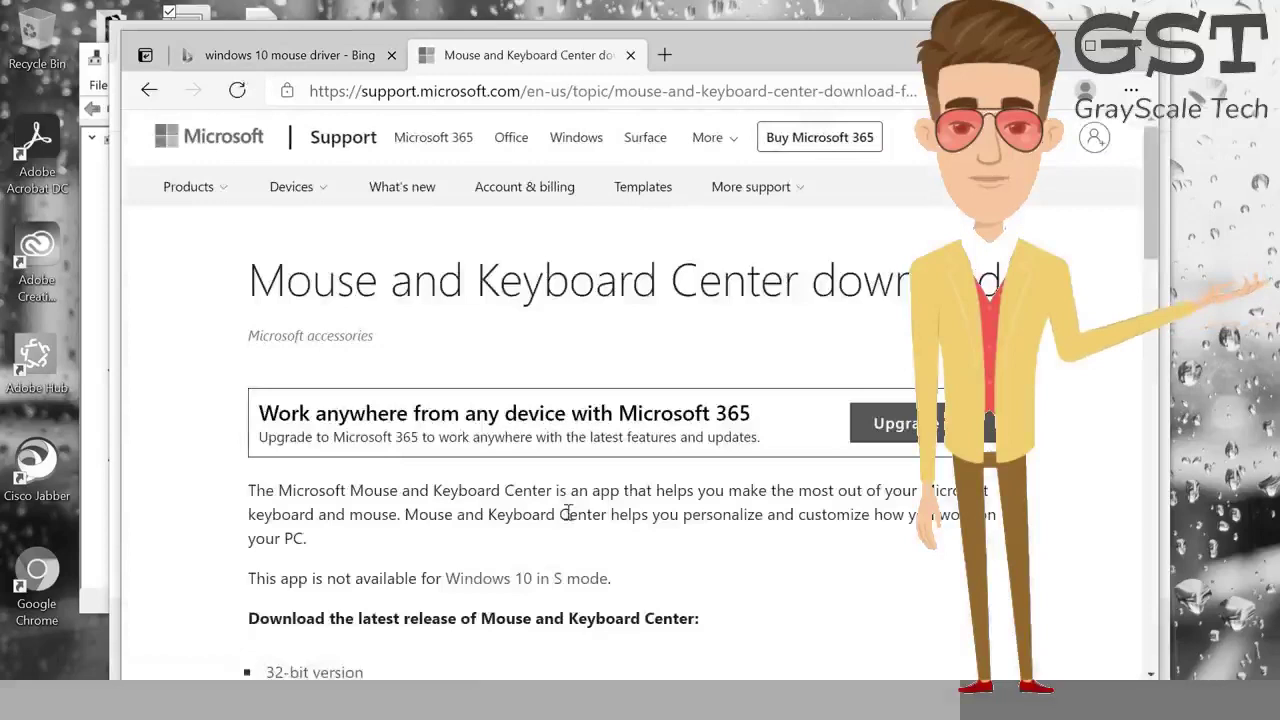
Step: Download the 64-bit version of the latest Mouse and Keyboard Center release from the support page
scroll(566, 514, down, 2)
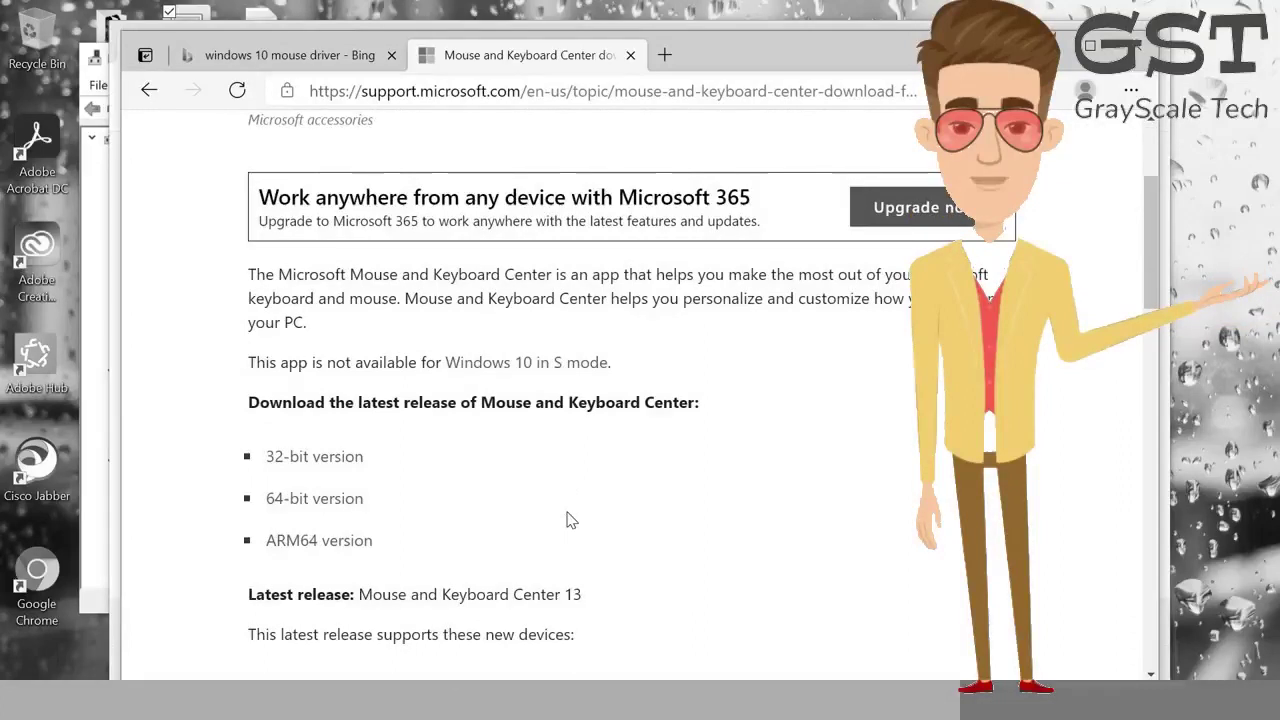
key(Tab)
key(Tab)
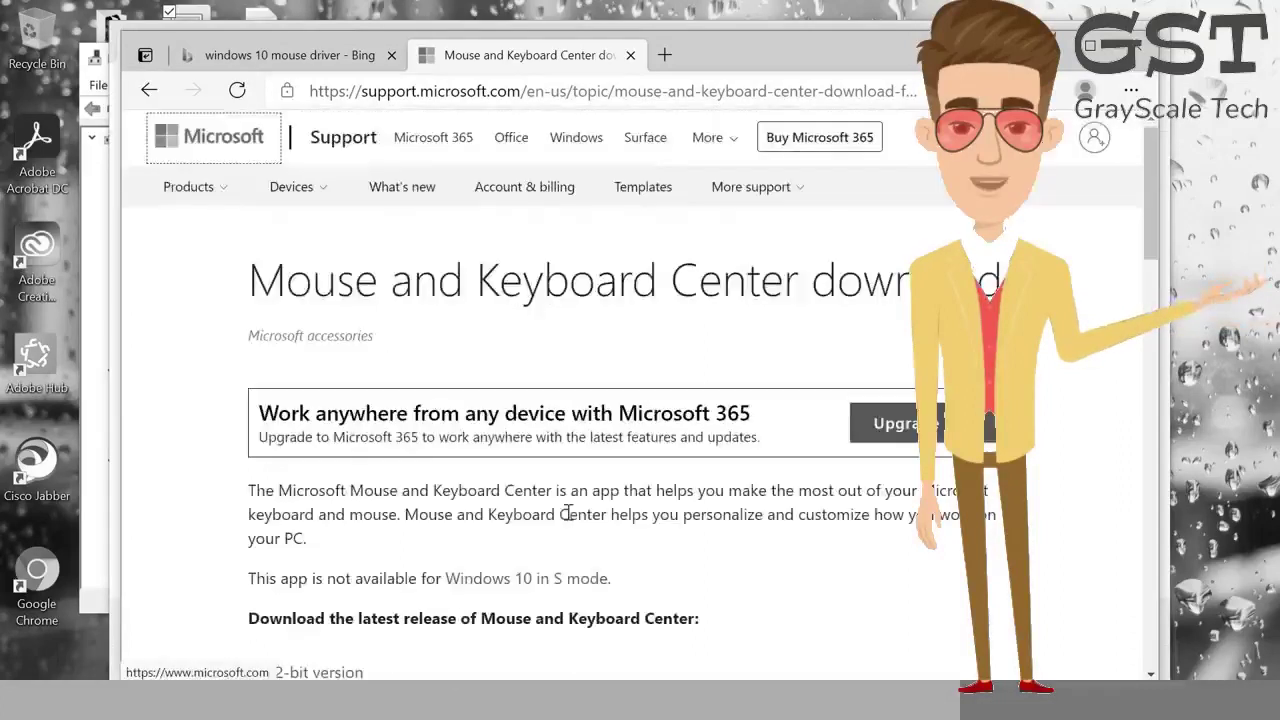
key(Tab)
key(Tab)
key(Tab)
key(Tab)
key(Tab)
key(Tab)
key(Tab)
key(Tab)
key(Tab)
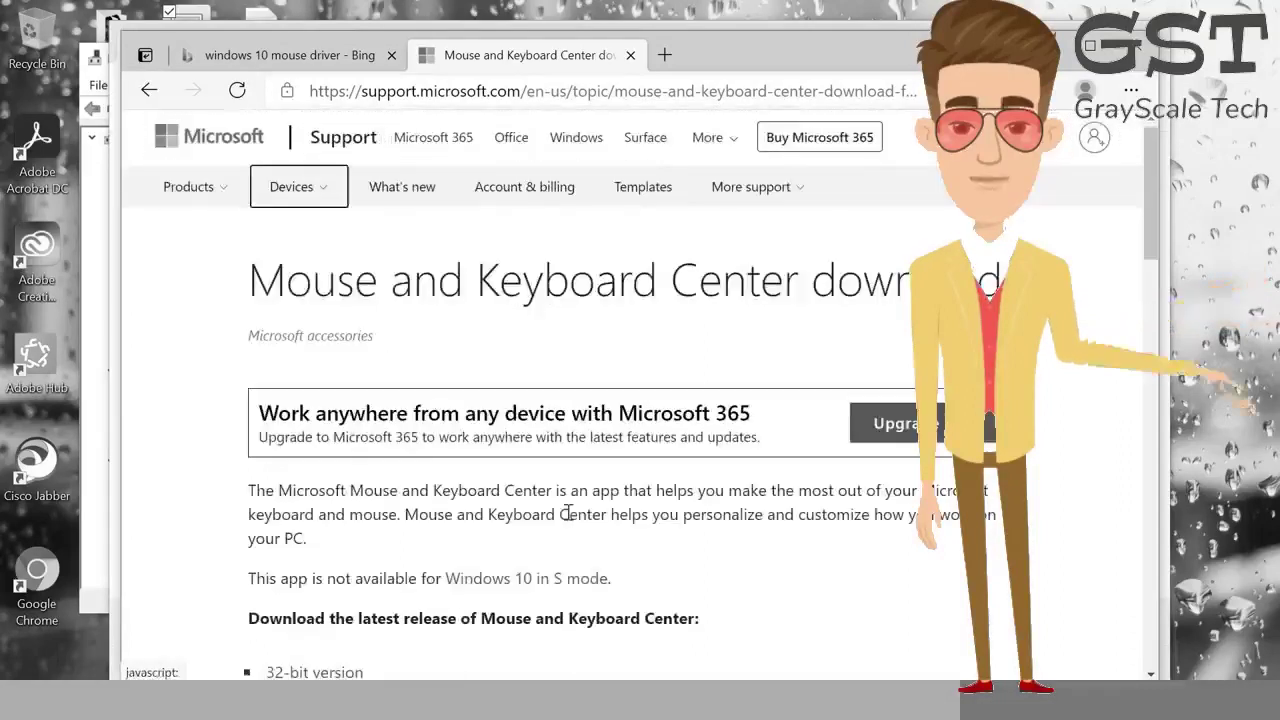
key(Tab)
key(Tab)
key(Tab)
key(Tab)
key(Tab)
key(Tab)
key(Tab)
key(Tab)
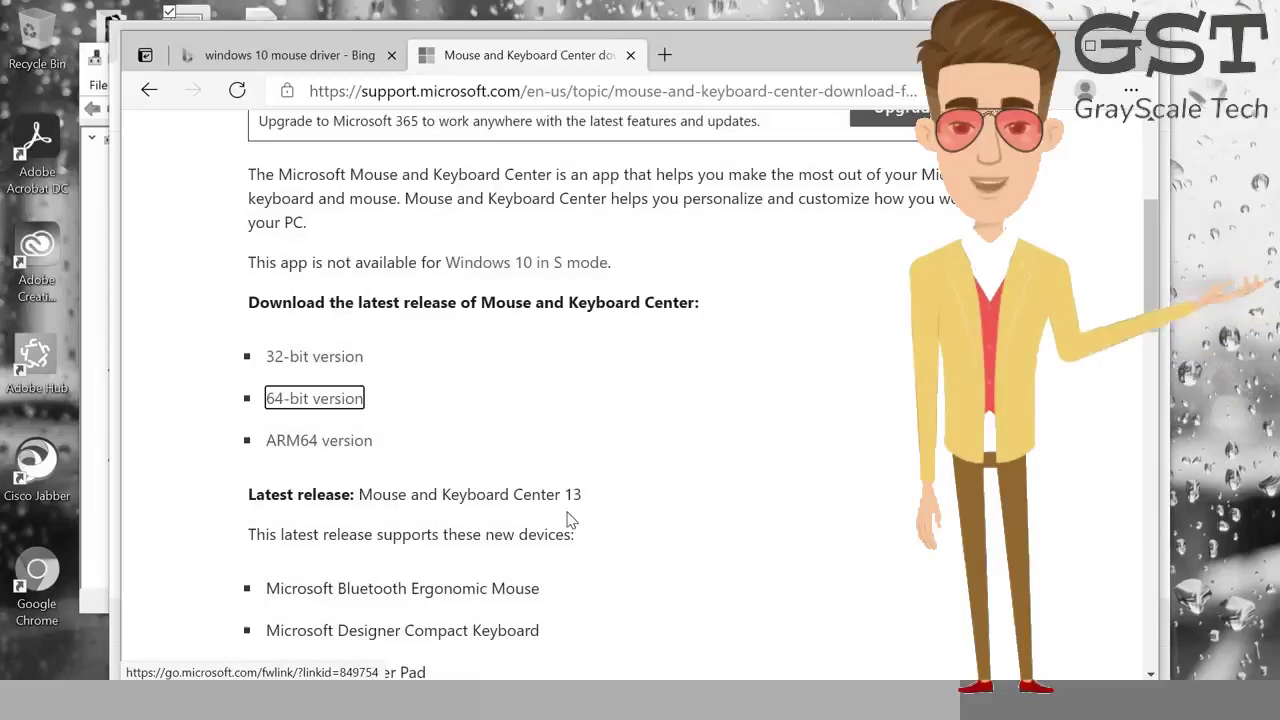
key(Return)
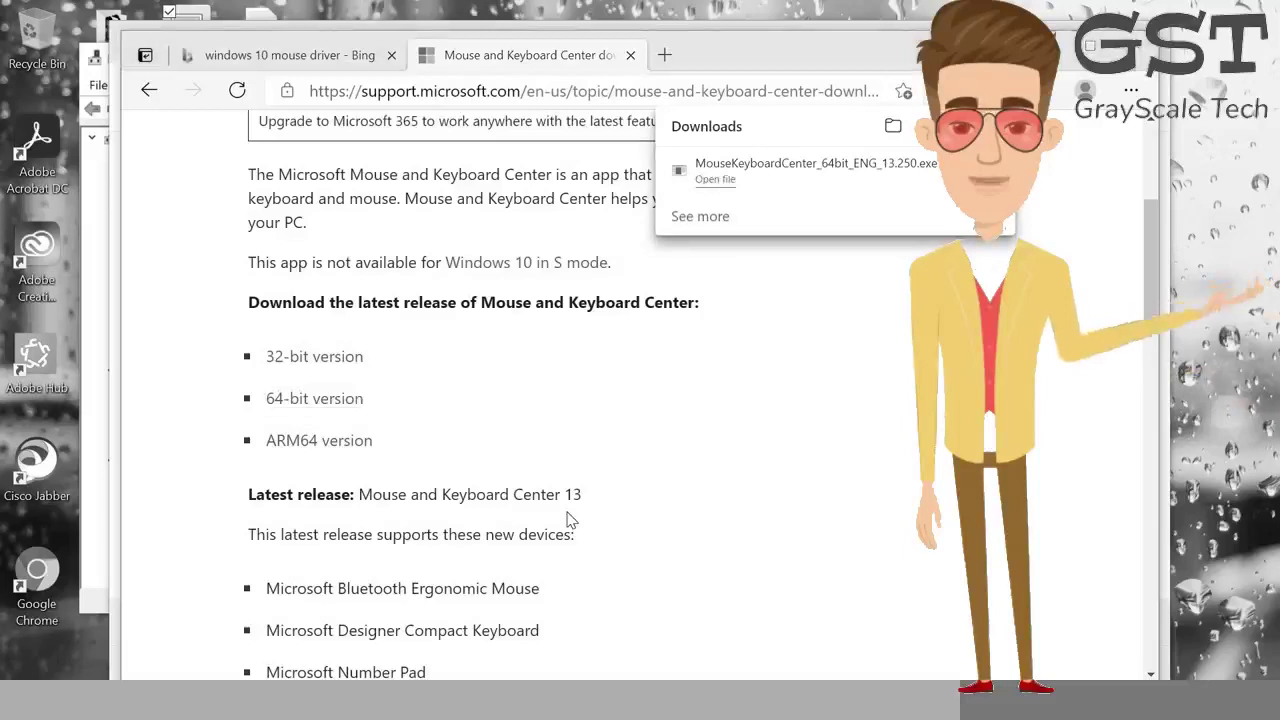
key(alt+Tab)
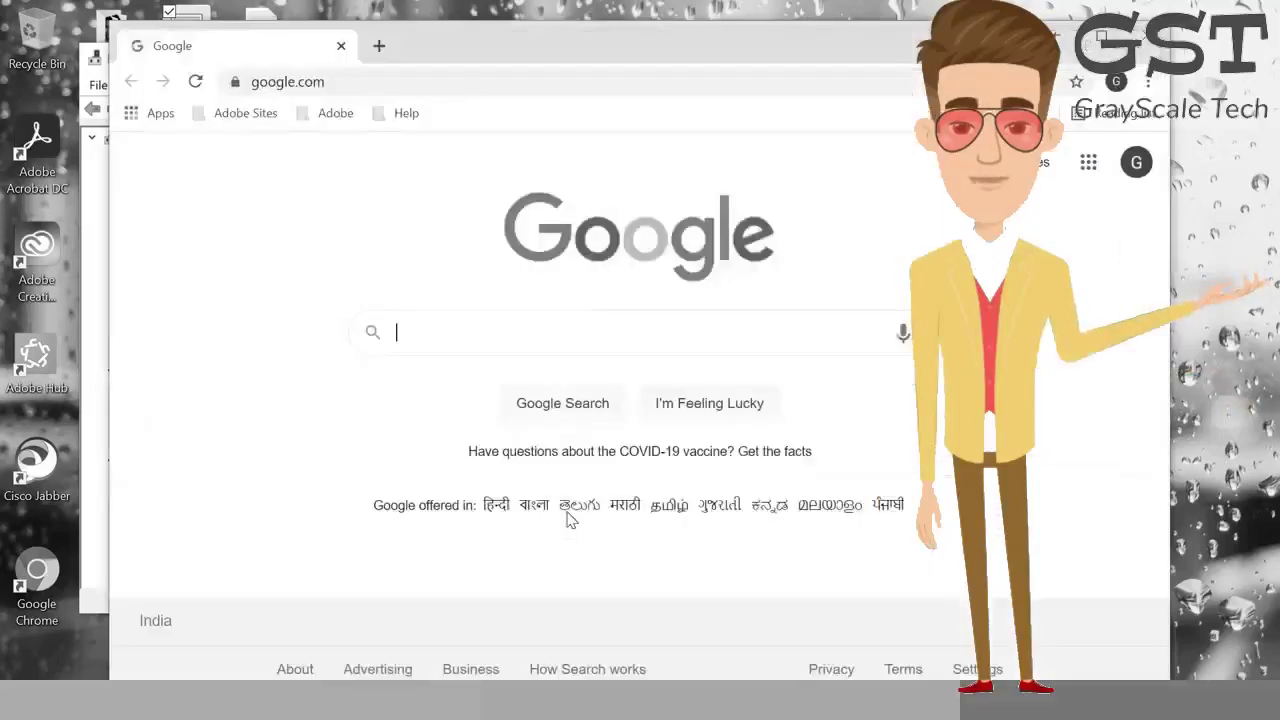
key(alt+Tab)
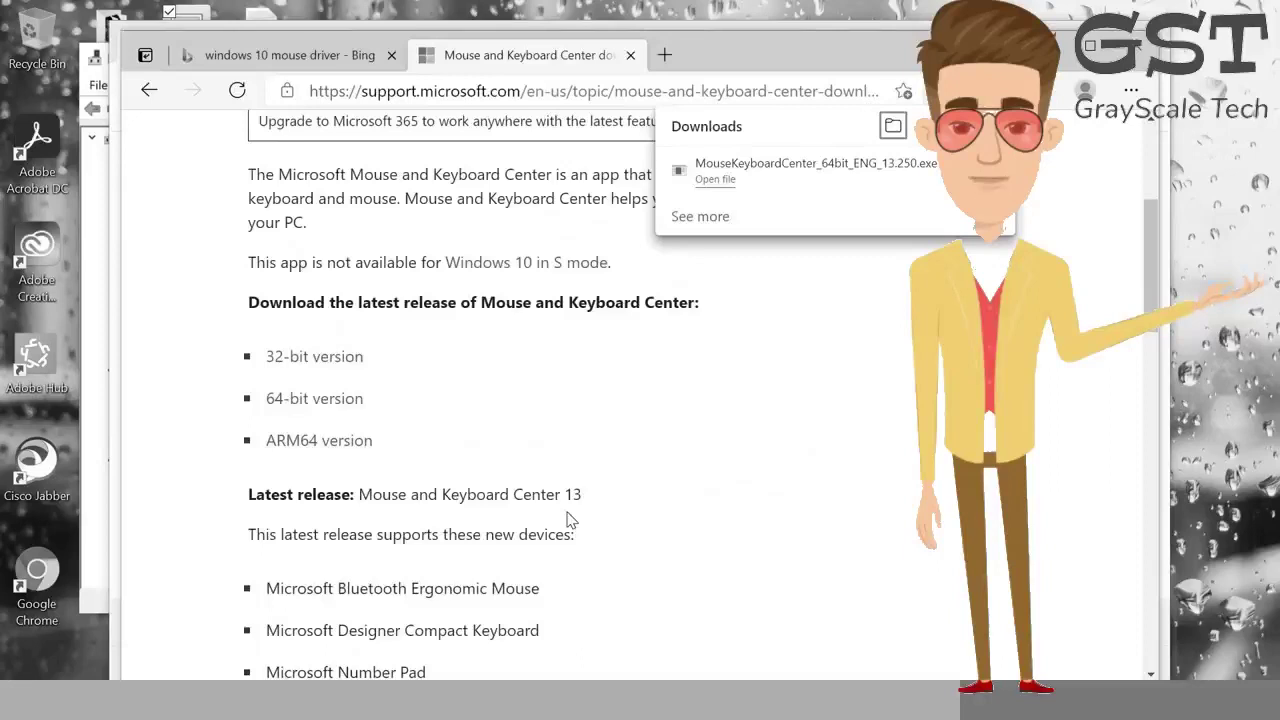